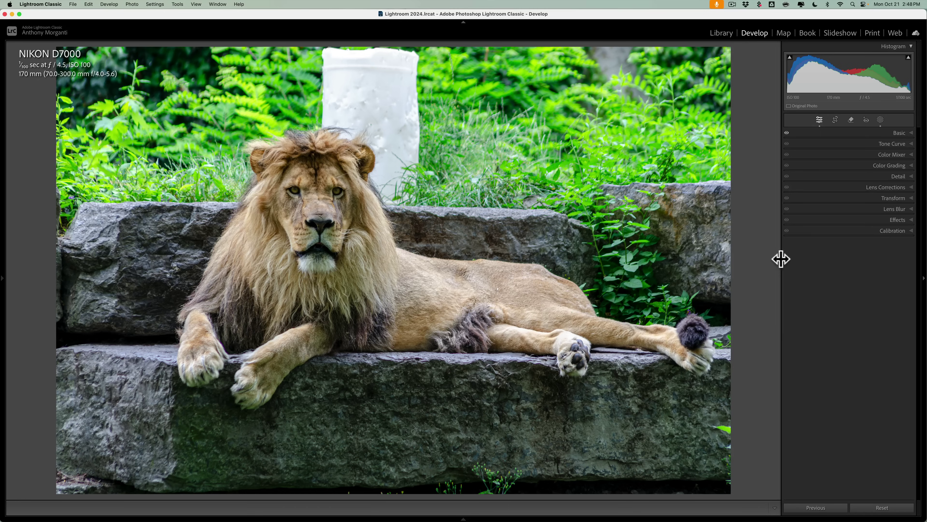
Step: Place a standard Remove spot at brush size 13 on the lion photo
left_click(852, 122)
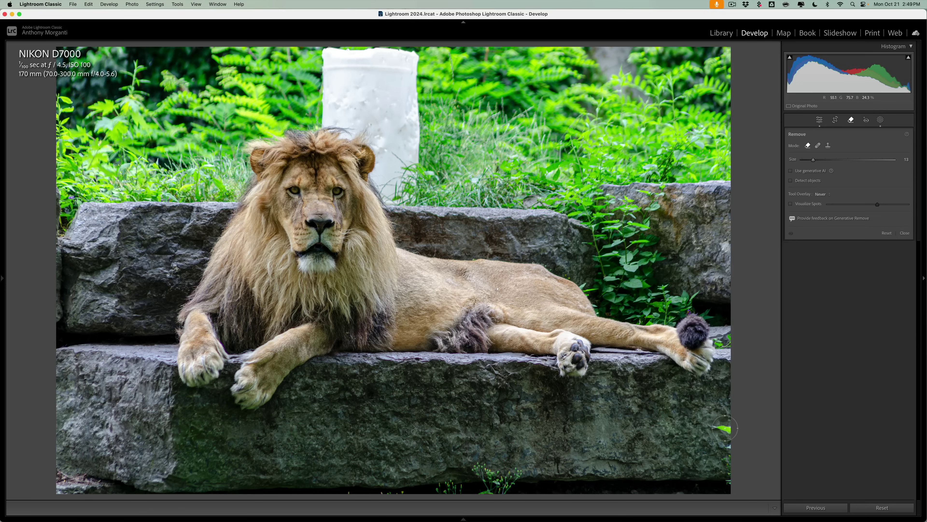
left_click(721, 429)
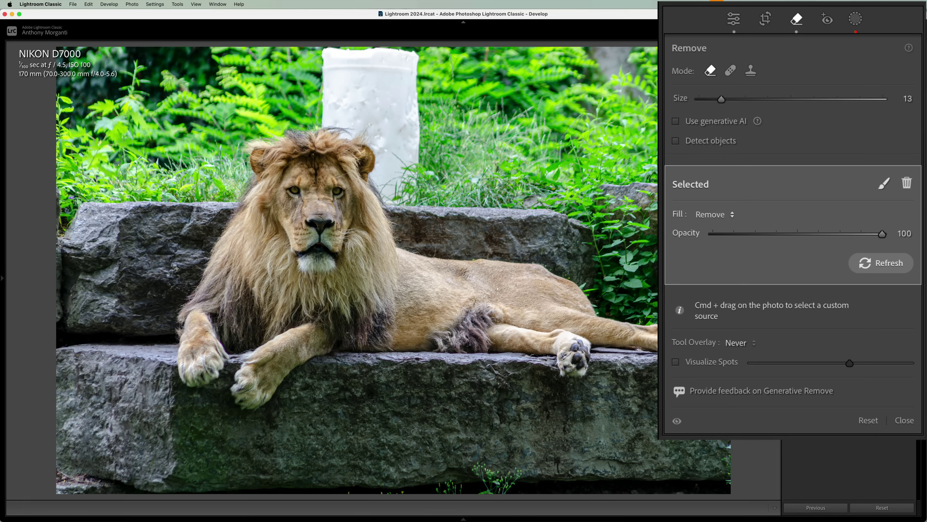
mouse_move(413, 194)
left_mouse_down()
mouse_move(412, 52)
mouse_move(333, 55)
mouse_move(318, 79)
mouse_move(315, 119)
mouse_move(356, 129)
mouse_move(343, 131)
mouse_move(369, 185)
mouse_move(389, 211)
mouse_move(398, 202)
left_mouse_up()
mouse_move(395, 78)
left_mouse_down()
mouse_move(341, 70)
mouse_move(338, 79)
mouse_move(378, 89)
mouse_move(341, 97)
mouse_move(378, 112)
mouse_move(366, 118)
mouse_move(381, 139)
left_mouse_up()
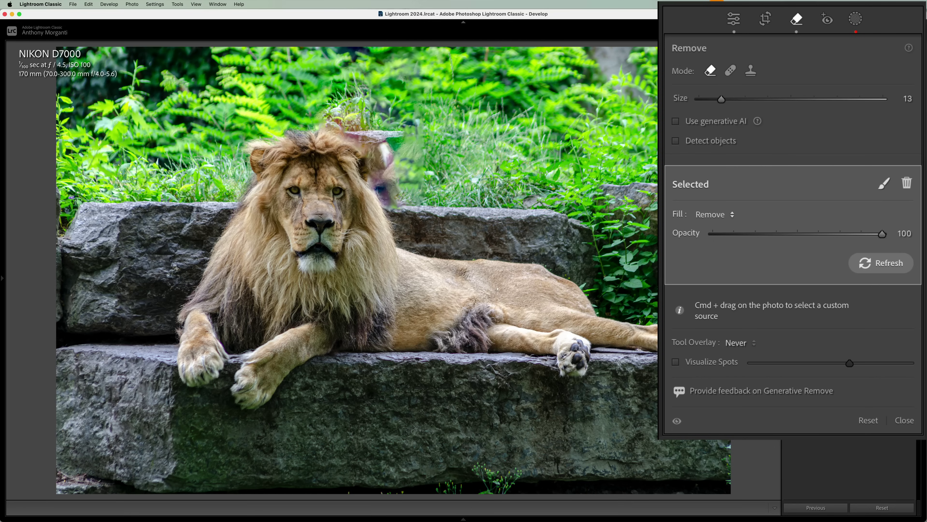
key("super")
key("super+z")
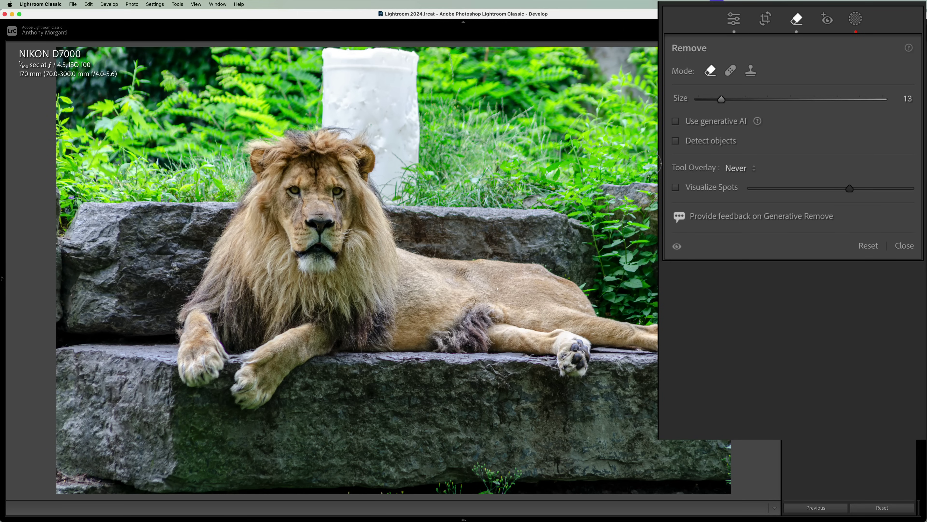
Step: Enable Use generative AI, paint a test mask over the white post, then undo it
left_click(676, 122)
mouse_move(415, 201)
left_mouse_down()
mouse_move(416, 59)
mouse_move(331, 51)
mouse_move(325, 121)
mouse_move(370, 151)
mouse_move(384, 200)
mouse_move(403, 204)
left_mouse_up()
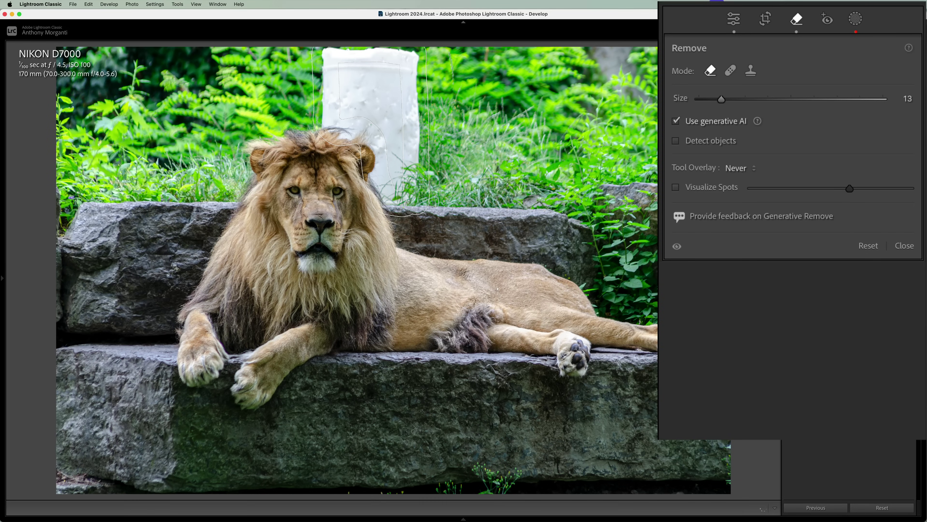
left_click_drag(407, 203, 406, 201)
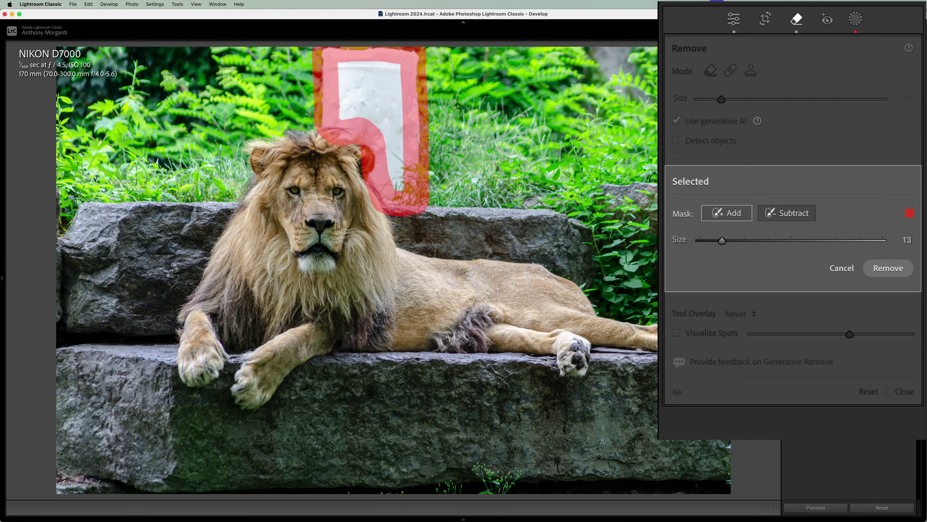
key("super+z")
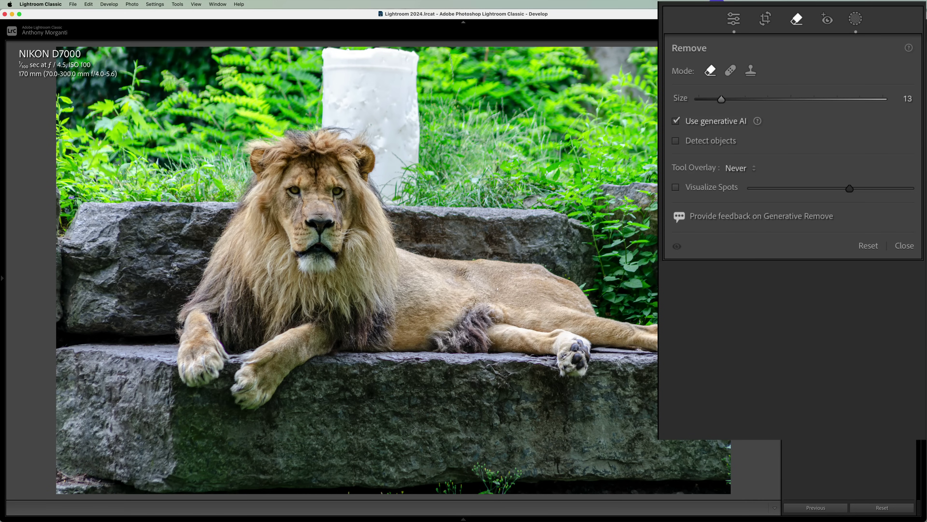
Step: With Detect objects on, mask the white post, subtract the lion's face and mane, and shrink the brush to 7
left_click(676, 141)
mouse_move(412, 199)
left_mouse_down()
mouse_move(411, 78)
mouse_move(401, 55)
mouse_move(350, 54)
mouse_move(322, 68)
mouse_move(323, 113)
mouse_move(360, 147)
mouse_move(388, 209)
mouse_move(405, 201)
left_mouse_up()
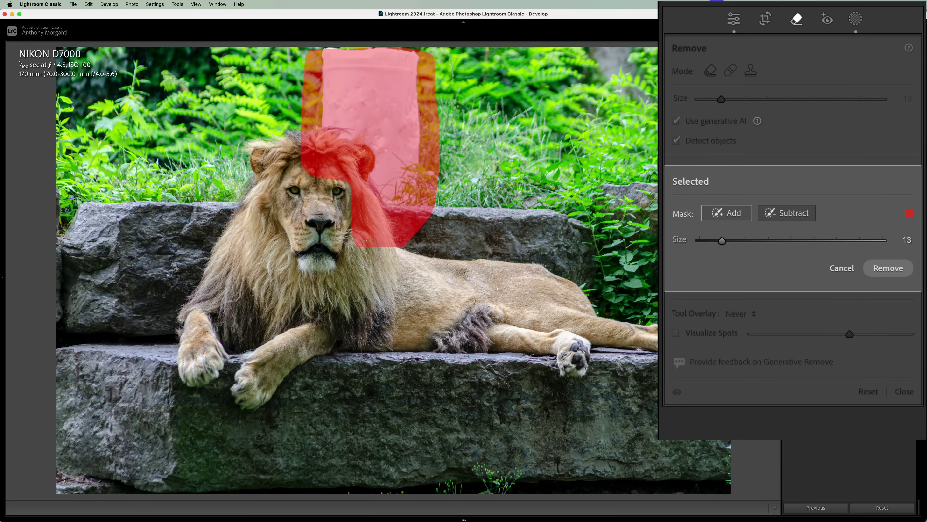
key("alt")
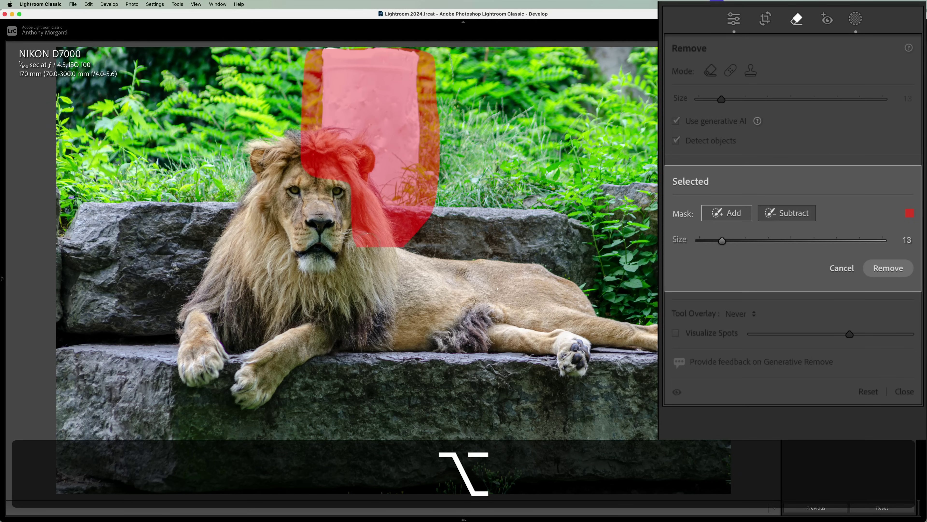
key("alt")
mouse_move(365, 239)
left_mouse_down()
mouse_move(337, 173)
mouse_move(307, 155)
mouse_move(347, 161)
mouse_move(385, 256)
mouse_move(376, 219)
mouse_move(328, 157)
mouse_move(328, 172)
mouse_move(339, 162)
left_mouse_up()
key("alt+bracketleft")
key("alt+bracketleft")
key("alt+bracketleft")
key("alt+bracketleft")
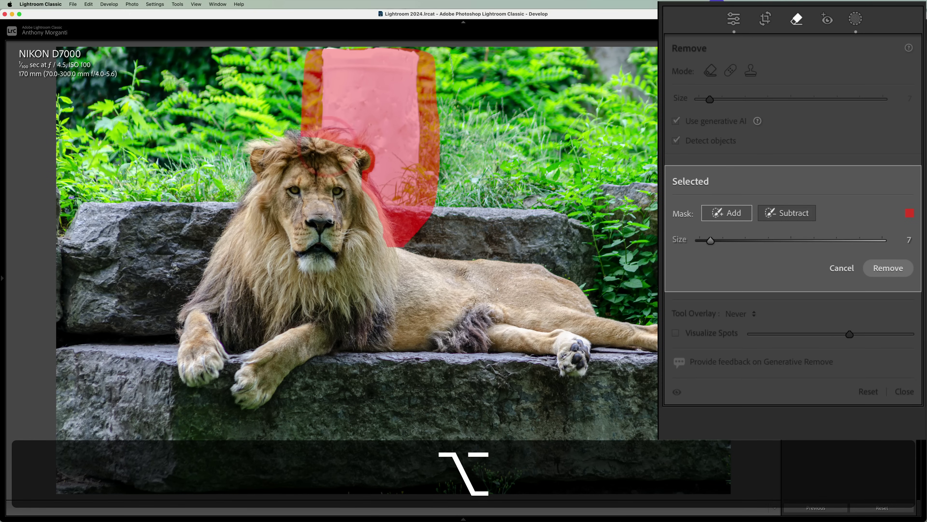
Step: Dismiss the Generative Remove Failed alert, cancel the post mask, and reset Mode from Heal to Remove
left_click(878, 269)
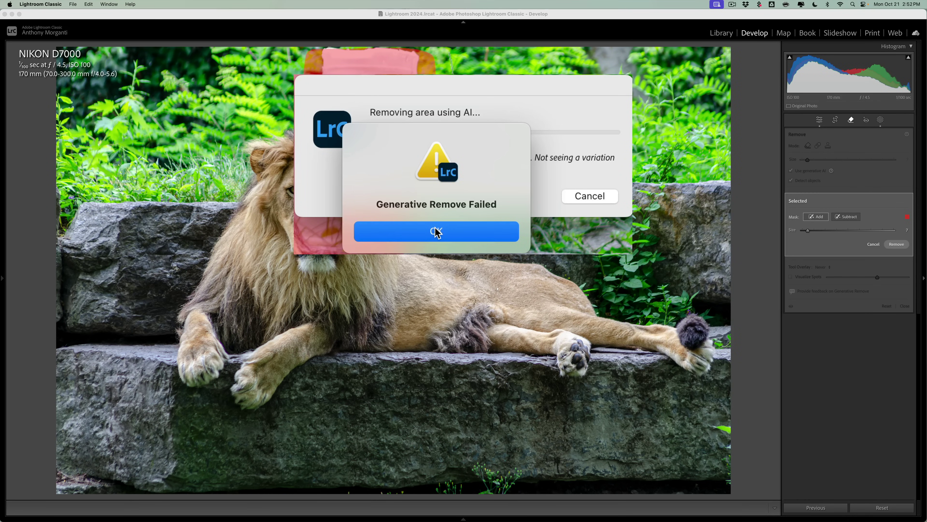
left_click(436, 231)
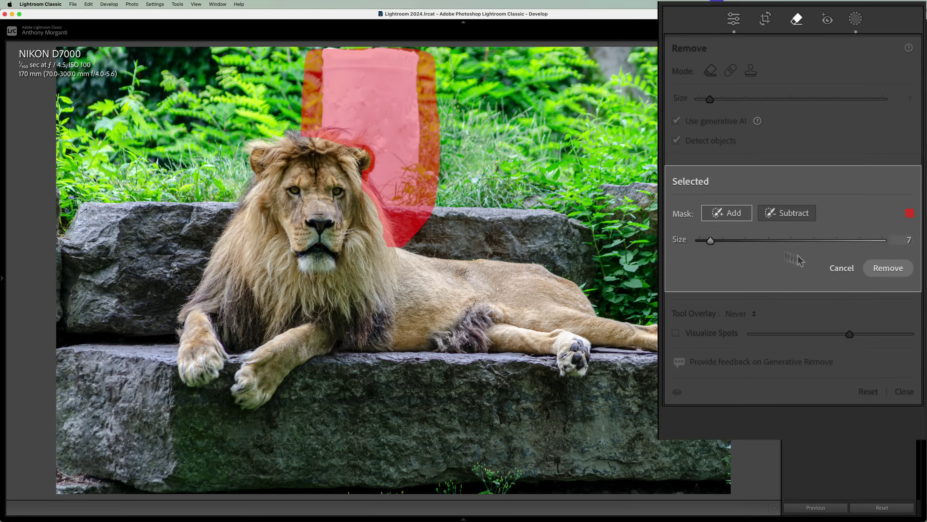
left_click(843, 273)
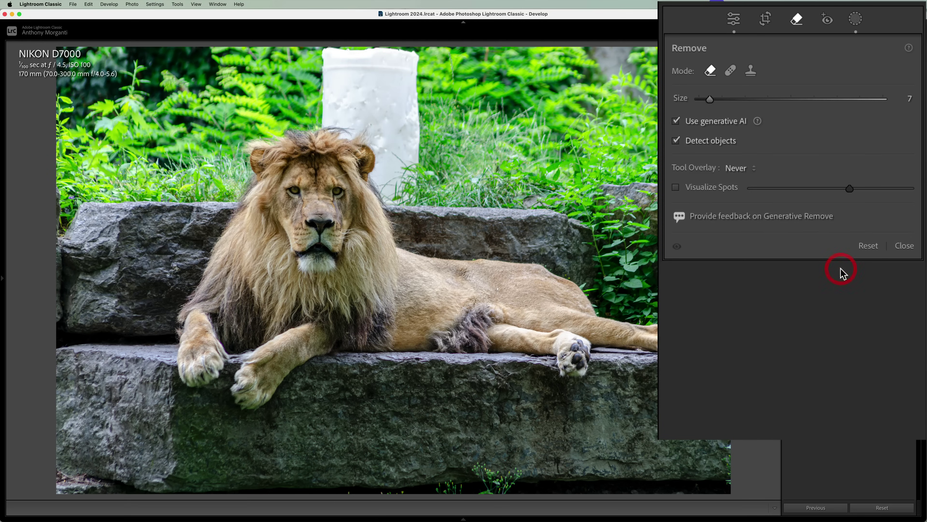
left_click(730, 70)
left_click(710, 70)
Step: At brush size 10, mask the white post and erase it with Generative Remove
key("bracketright")
key("bracketright")
key("bracketright")
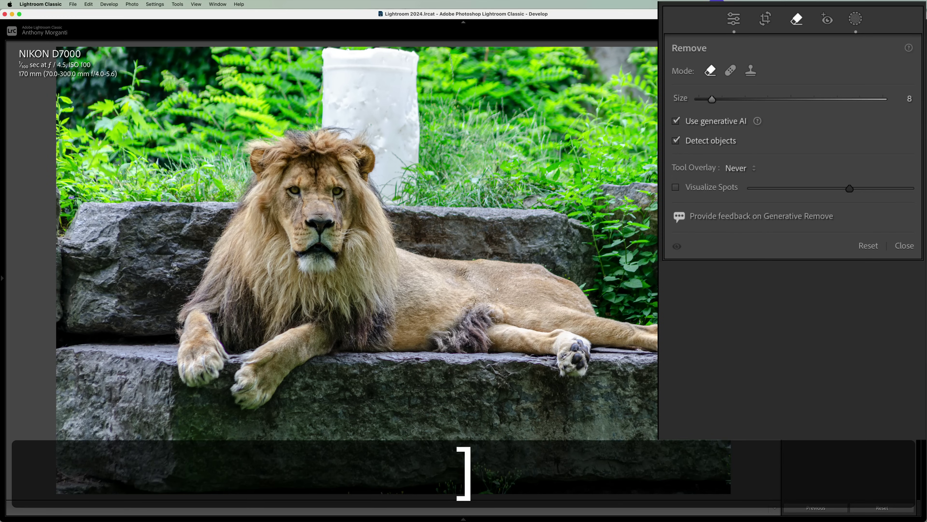
mouse_move(416, 206)
left_mouse_down()
mouse_move(415, 52)
mouse_move(350, 53)
mouse_move(323, 67)
mouse_move(324, 126)
mouse_move(372, 153)
mouse_move(375, 190)
mouse_move(401, 212)
mouse_move(410, 204)
left_mouse_up()
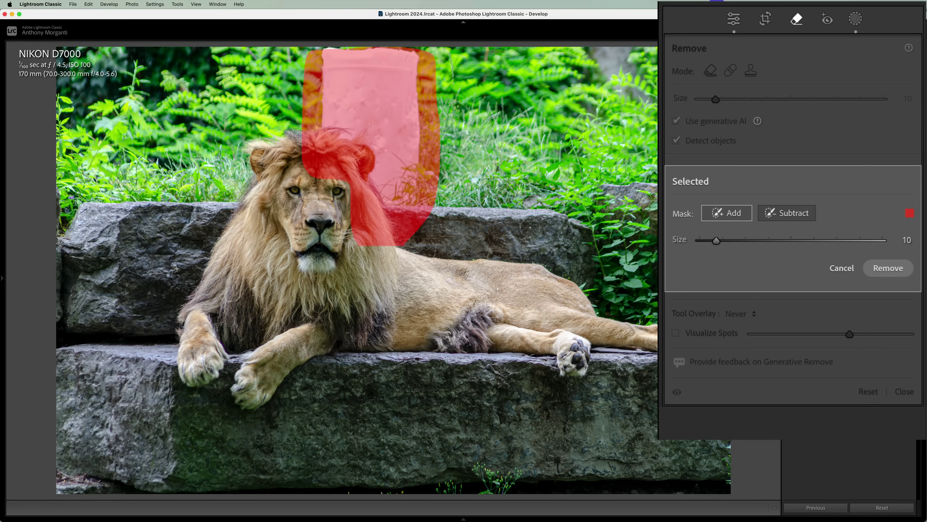
left_click(889, 270)
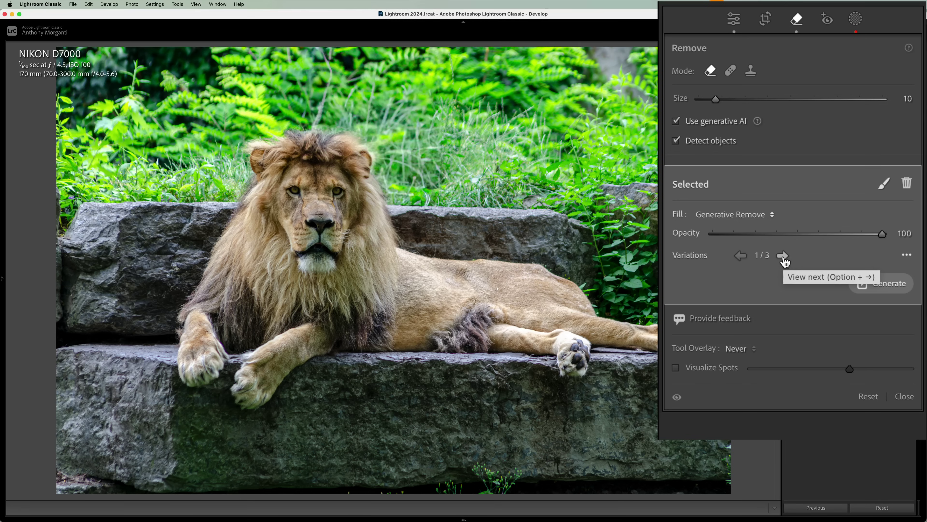
left_click(783, 255)
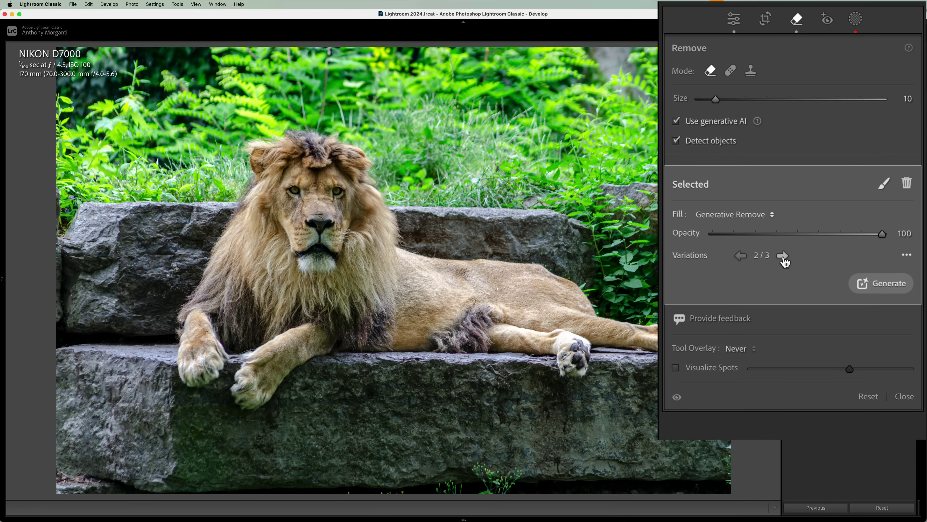
left_click(783, 256)
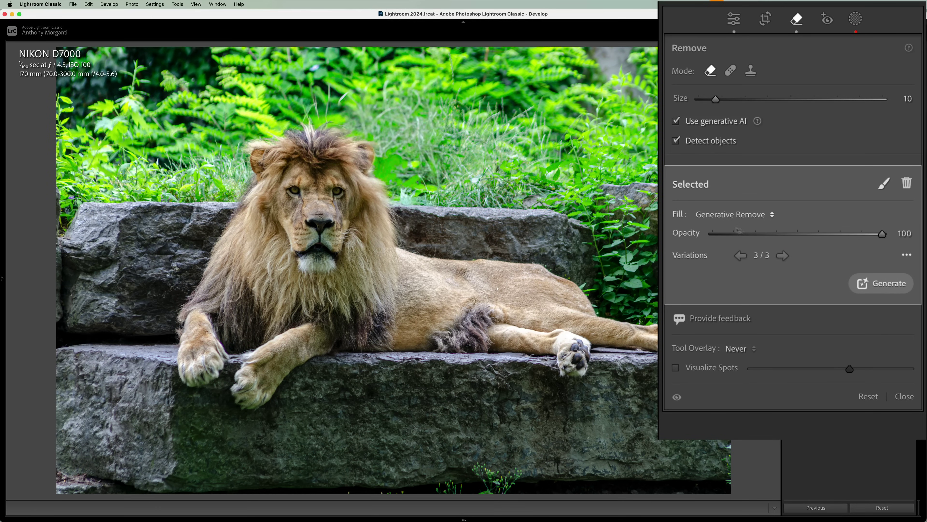
left_click(740, 256)
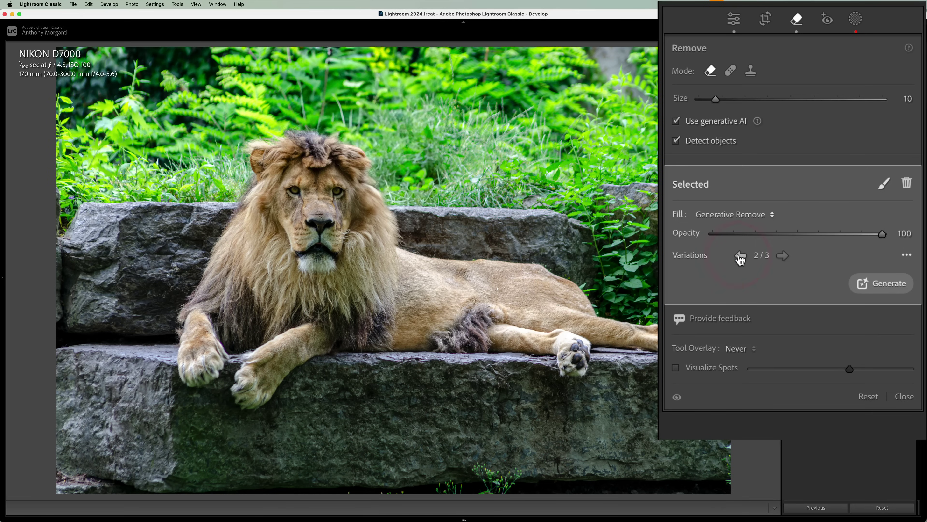
left_click(740, 255)
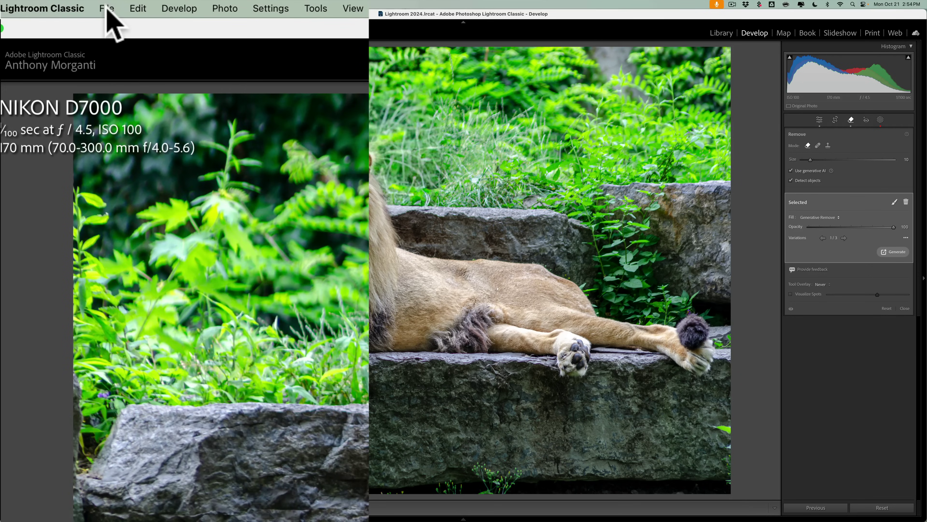
Step: Open File > Rename Catalog, showing the catalog name 'Lightroom 2024'
left_click(107, 10)
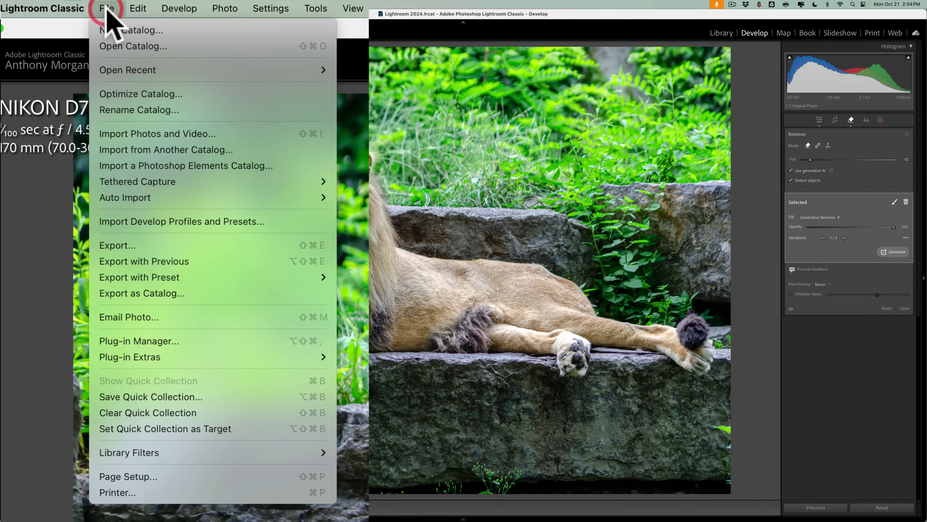
left_click(141, 118)
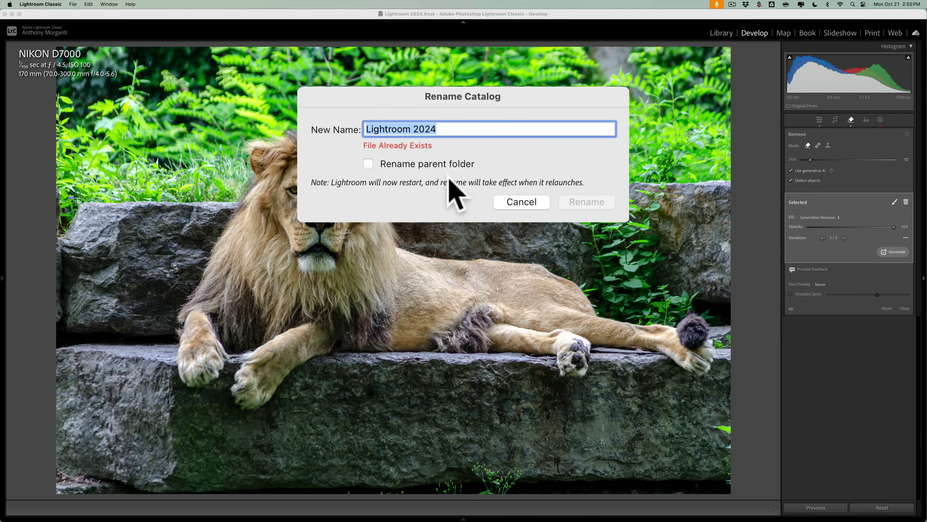
Step: Cancel the rename, then show Catalog Settings' Previews tab and its 1:1 preview discard choices
left_click(522, 202)
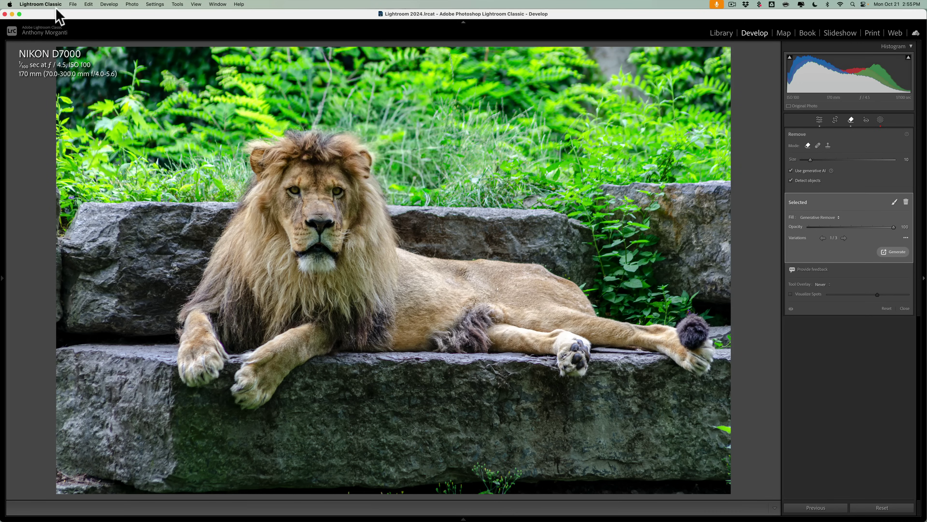
left_click(50, 4)
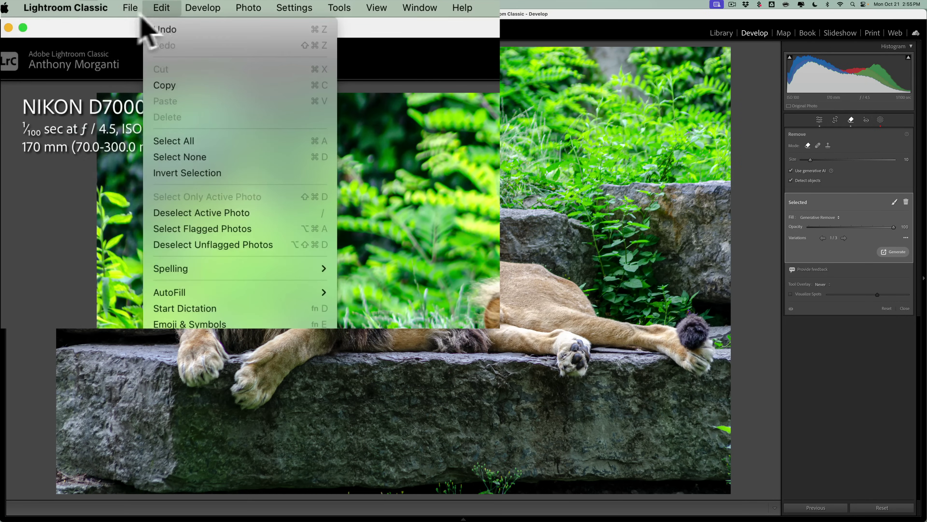
left_click(61, 74)
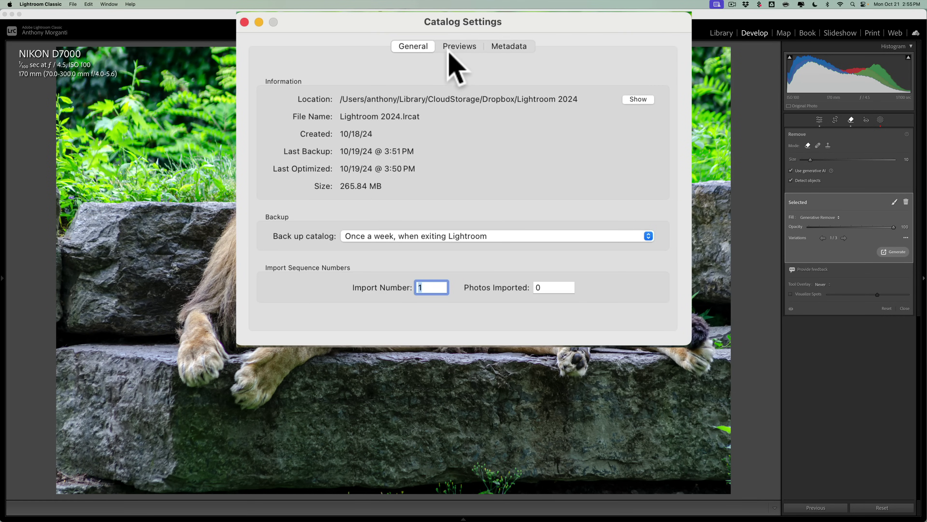
left_click(456, 45)
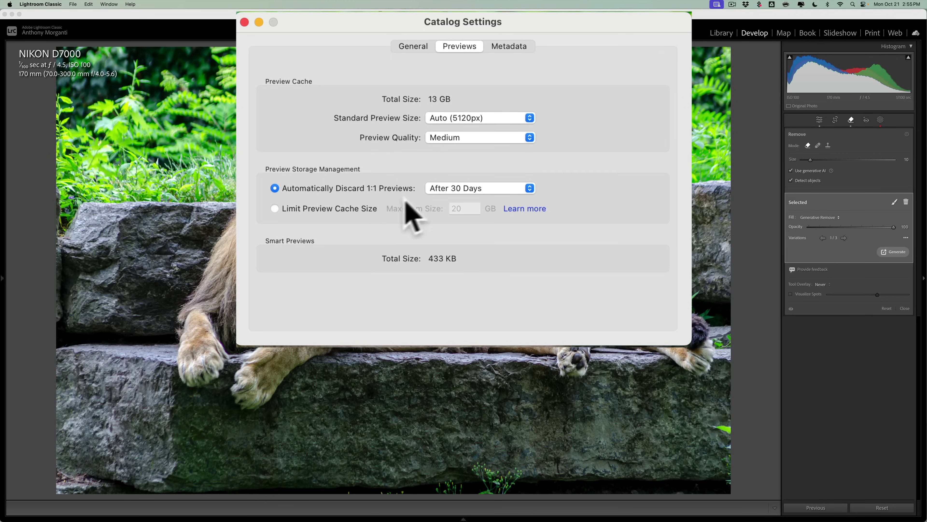
left_click(498, 189)
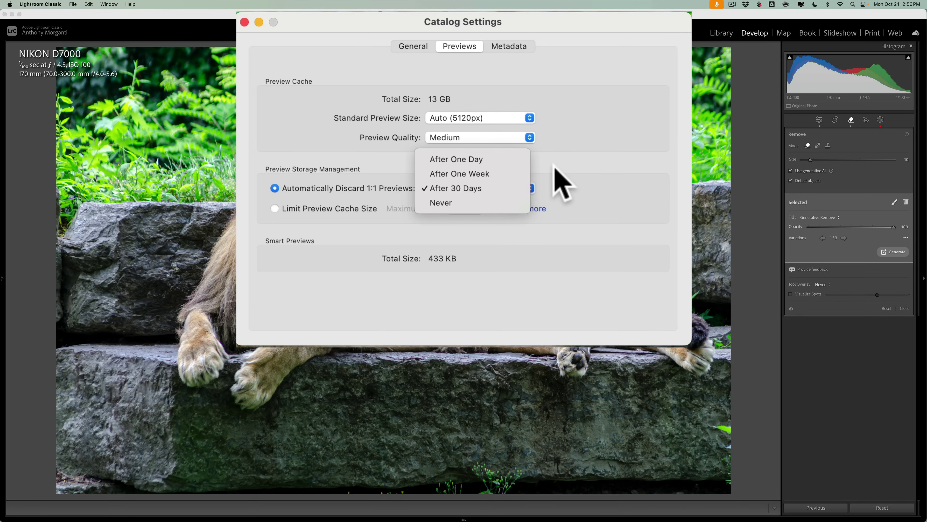
Step: Switch preview storage to Limit Preview Cache Size with a 20 GB maximum
left_click(551, 181)
left_click(275, 209)
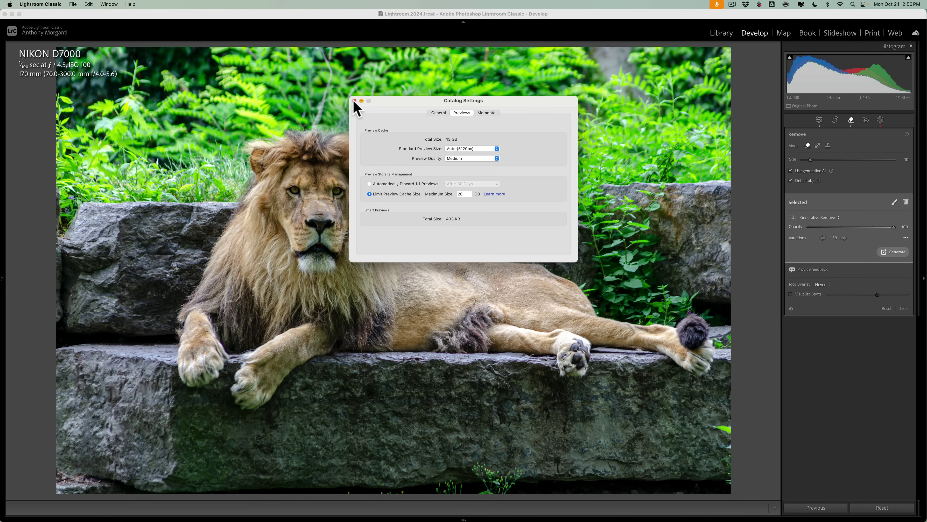
Step: Close Catalog Settings, leave the Remove tool for the edit sliders, and expand then collapse Basic
left_click(354, 100)
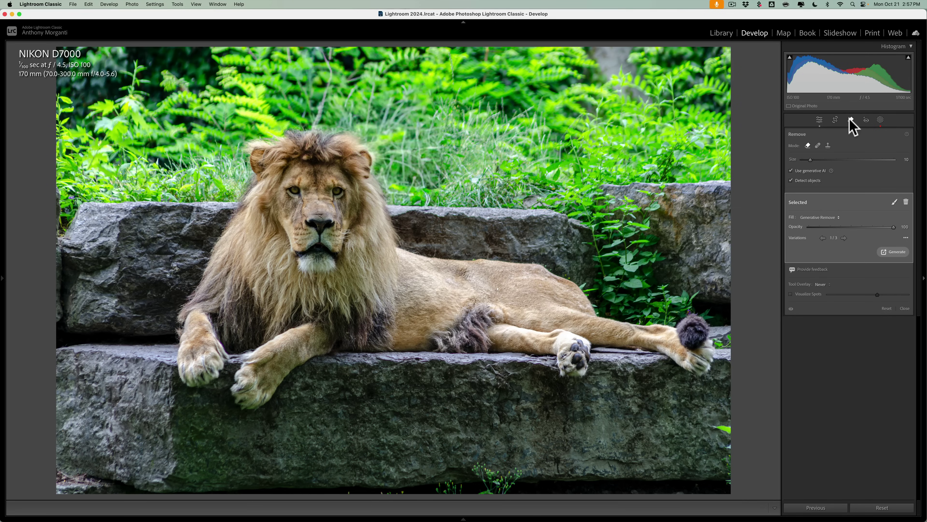
left_click(820, 120)
left_click(899, 134)
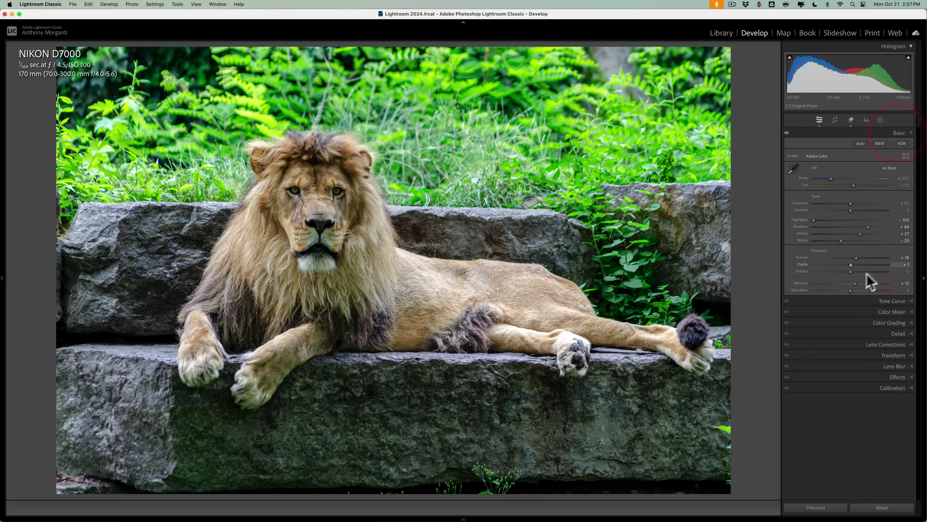
left_click(899, 133)
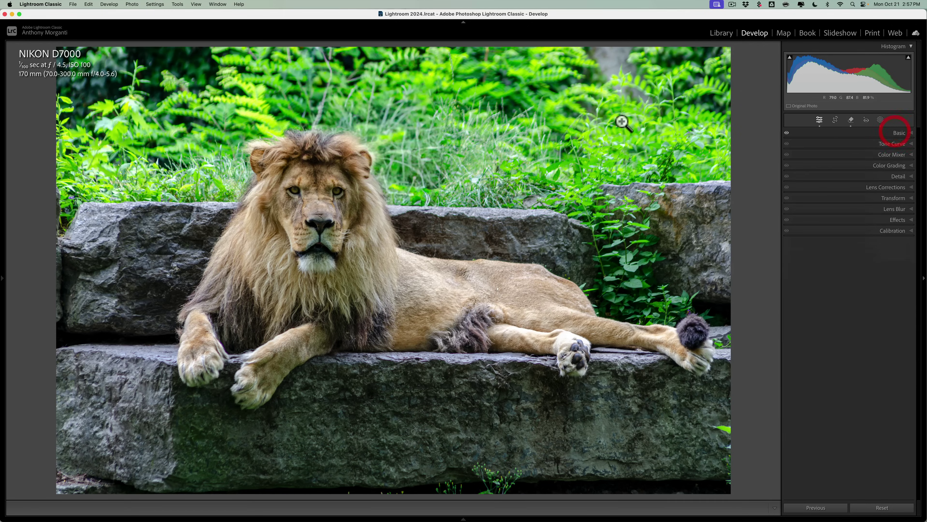
Step: Open Export One File for the lion photo and show the Content Credentials 'Don't include' choices
key("shift+super+e")
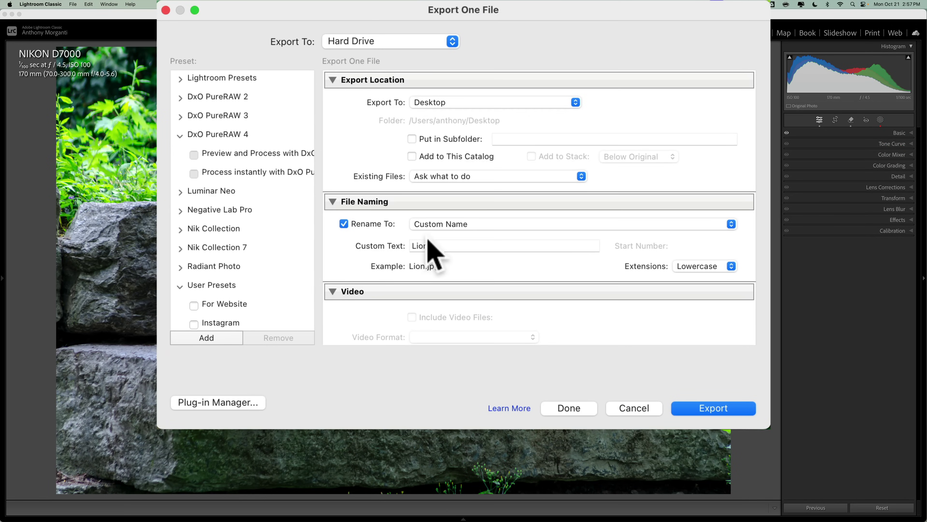
scroll(458, 263, "down", 10)
scroll(460, 261, "down", 3)
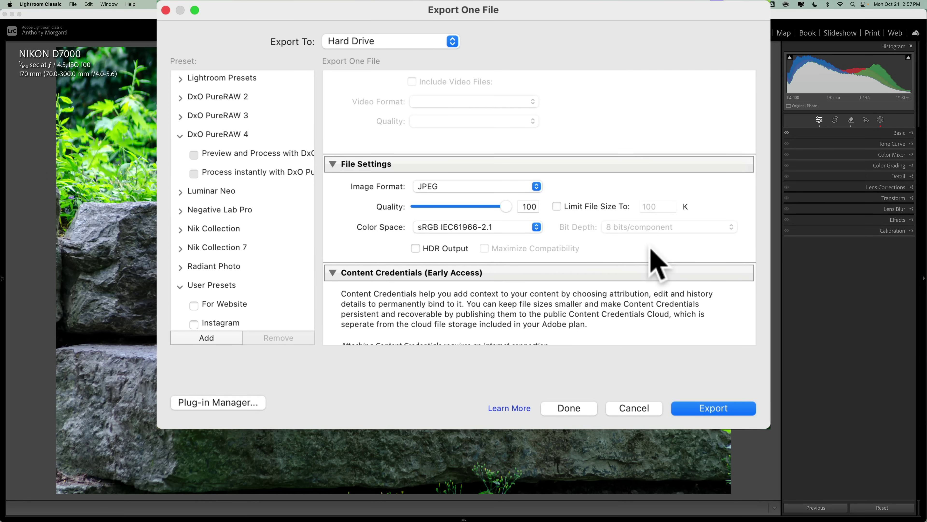
scroll(652, 256, "down", 5)
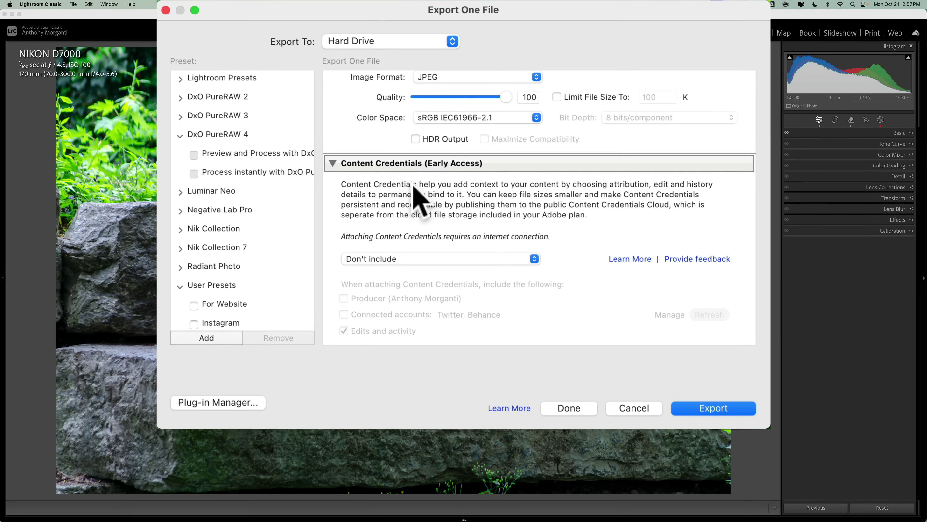
left_click(457, 256)
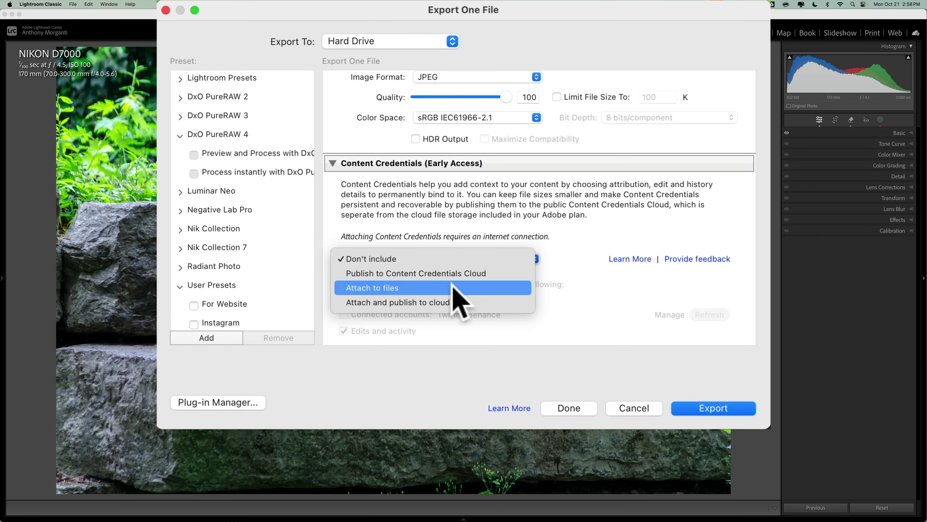
Step: Export the lion photo with Content Credentials published to cloud, including producer and connected accounts
left_click(470, 302)
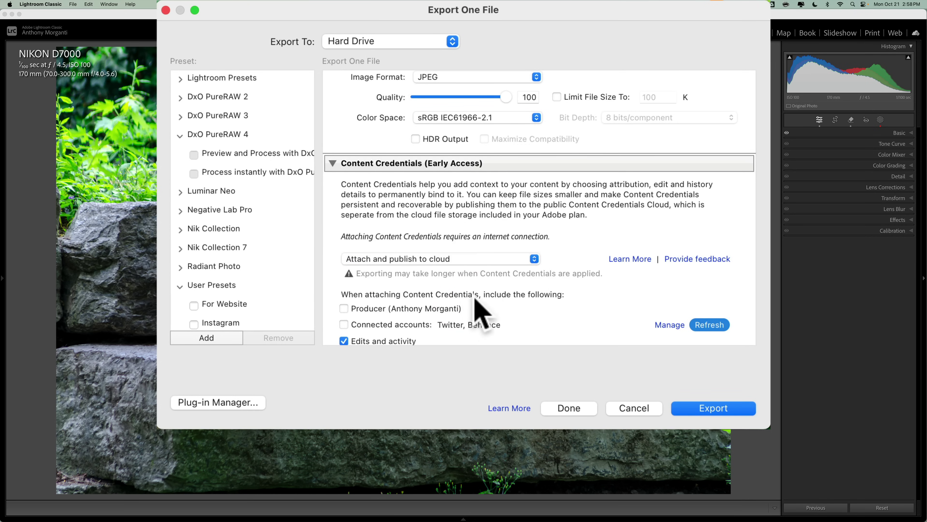
scroll(482, 310, "down", 5)
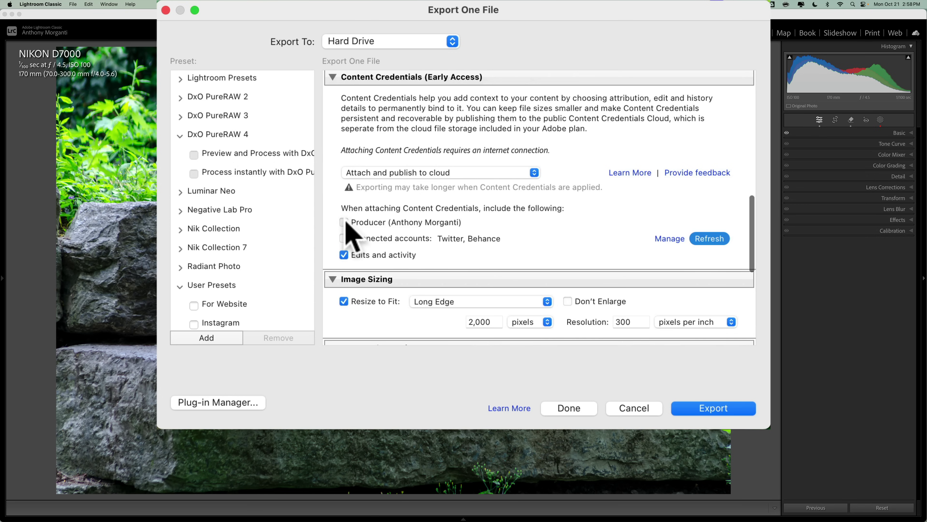
left_click(345, 222)
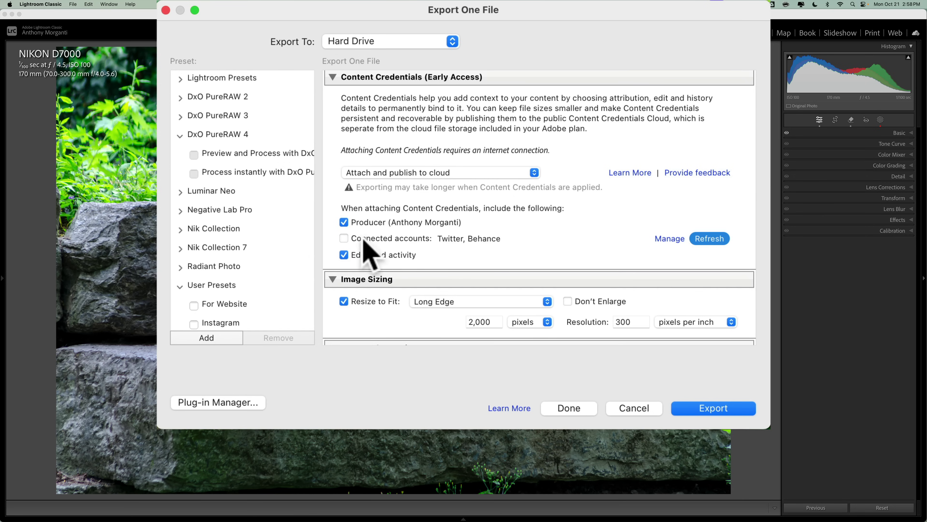
left_click(344, 238)
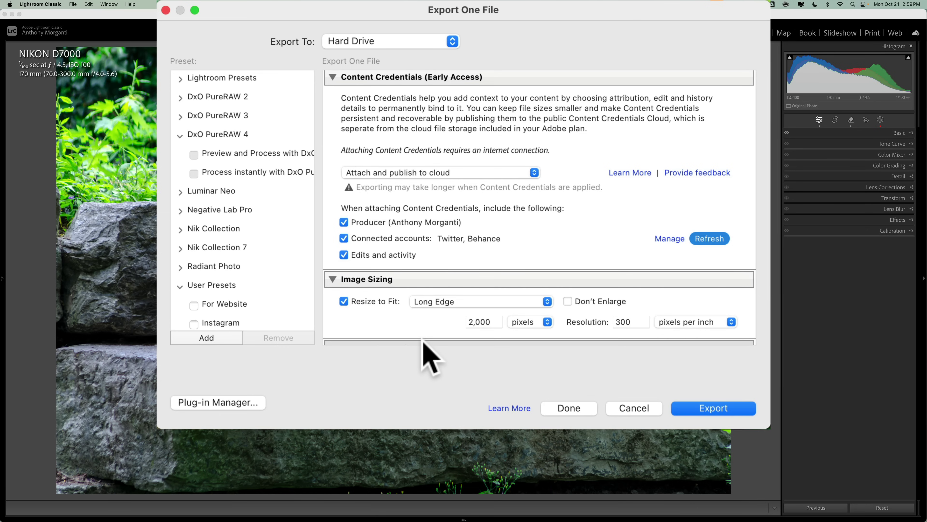
scroll(443, 234, "down", 4)
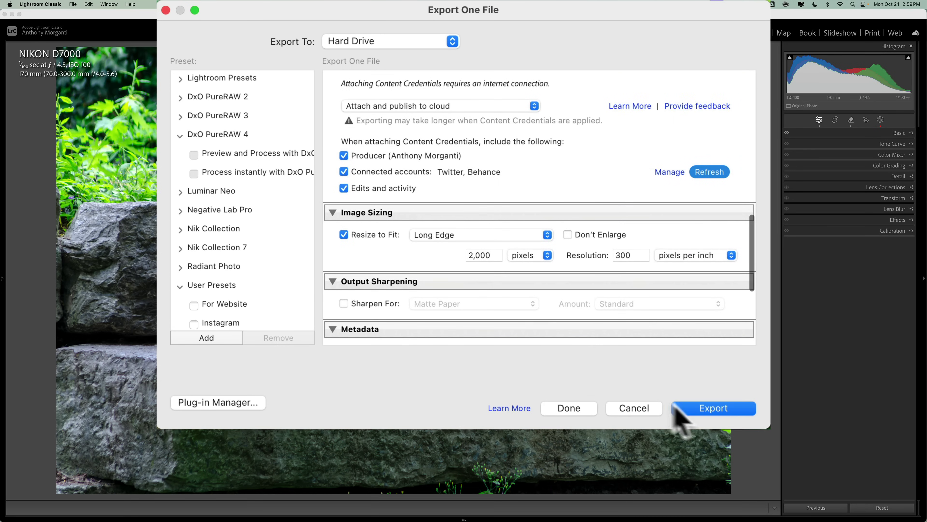
left_click(710, 409)
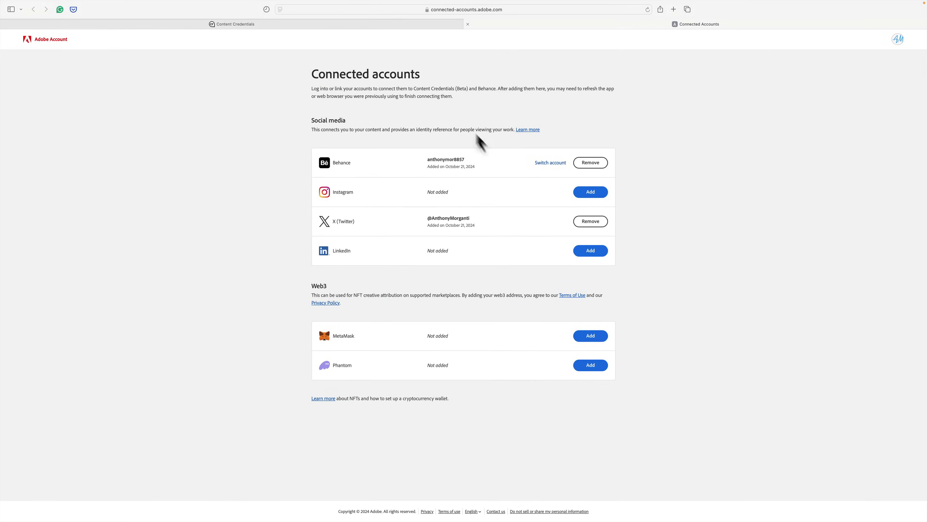
Step: Bring the Content Credentials Verify browser tab to the front
left_click(343, 24)
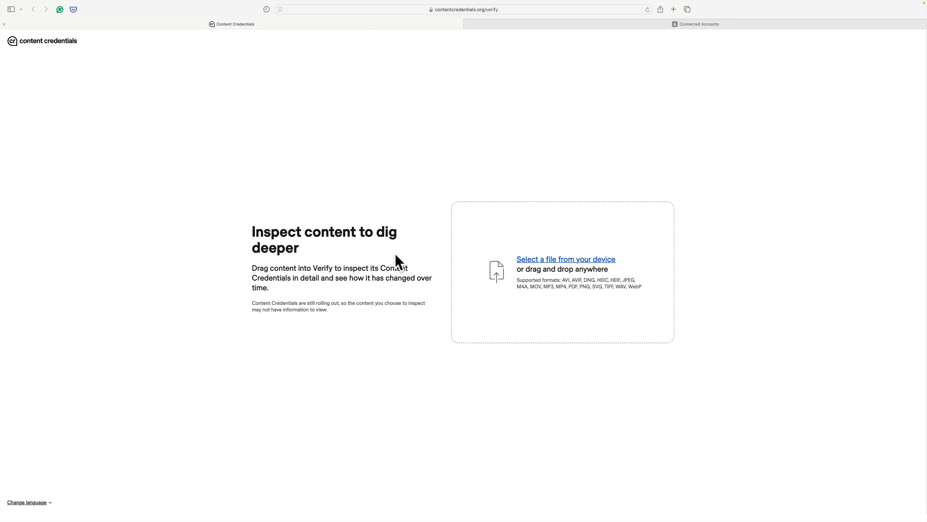
Step: Upload Lion.jpg from the Desktop to Verify to inspect its credentials
left_click(536, 259)
left_click(405, 226)
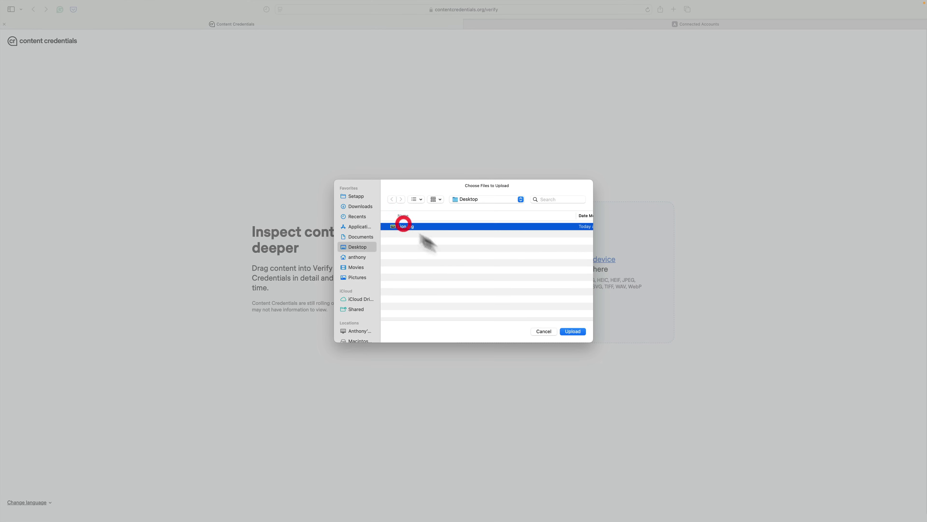
left_click(579, 331)
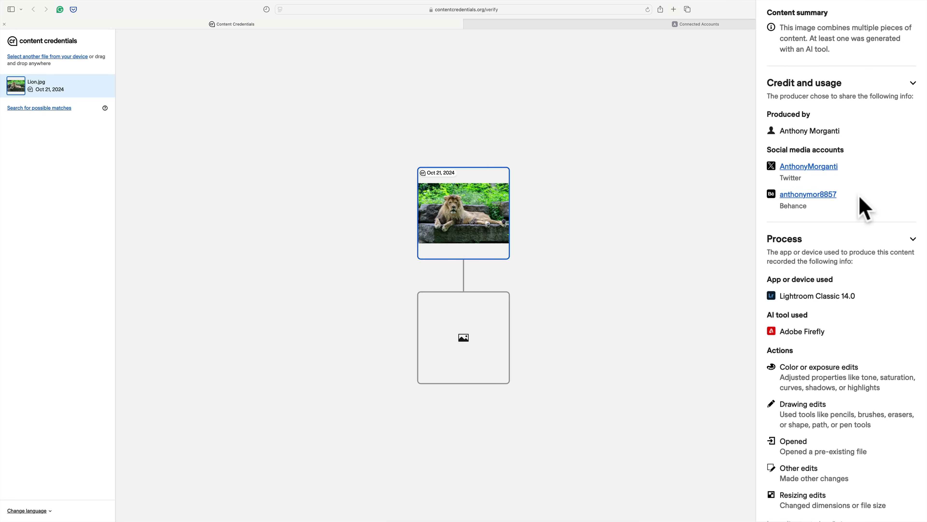
Step: Scroll down through Lion.jpg's credential details on the Verify page
scroll(863, 207, "down", 5)
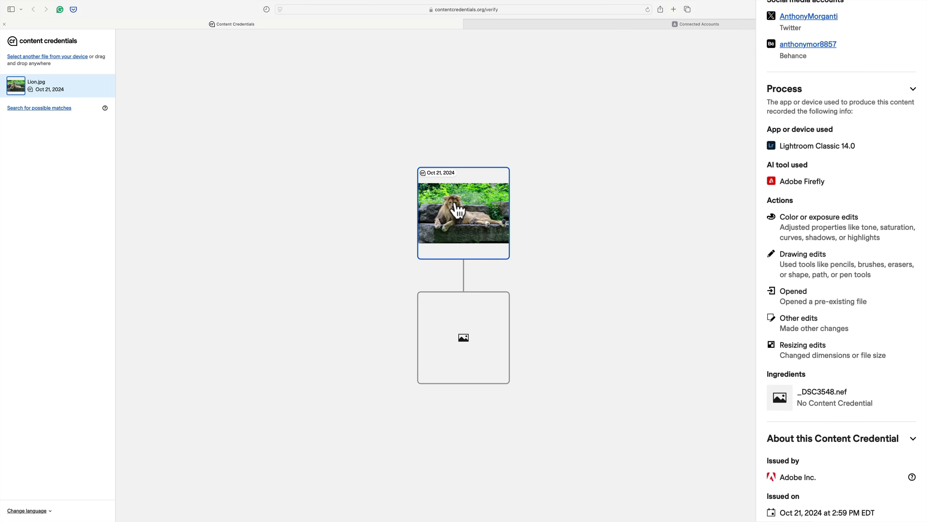
scroll(772, 156, "down", 1)
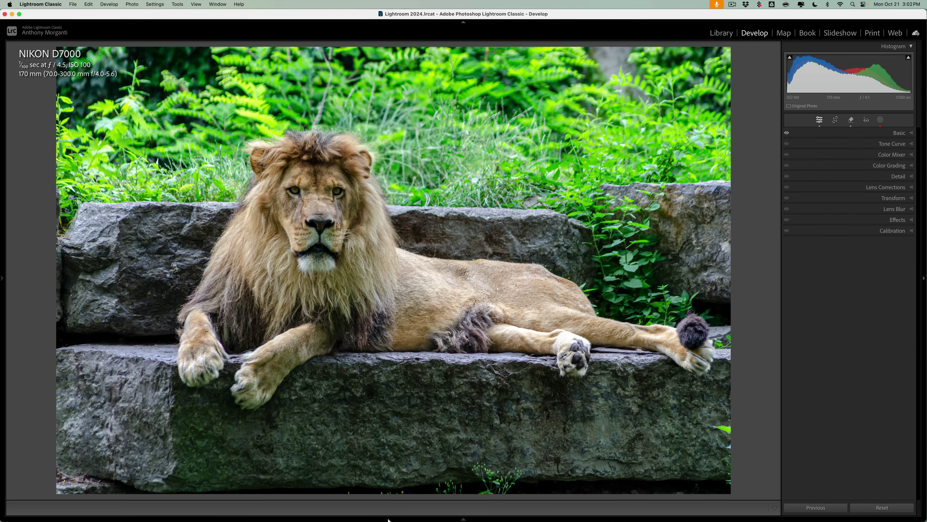
Step: Load the dog portrait from the filmstrip into the Develop module
mouse_move(388, 518)
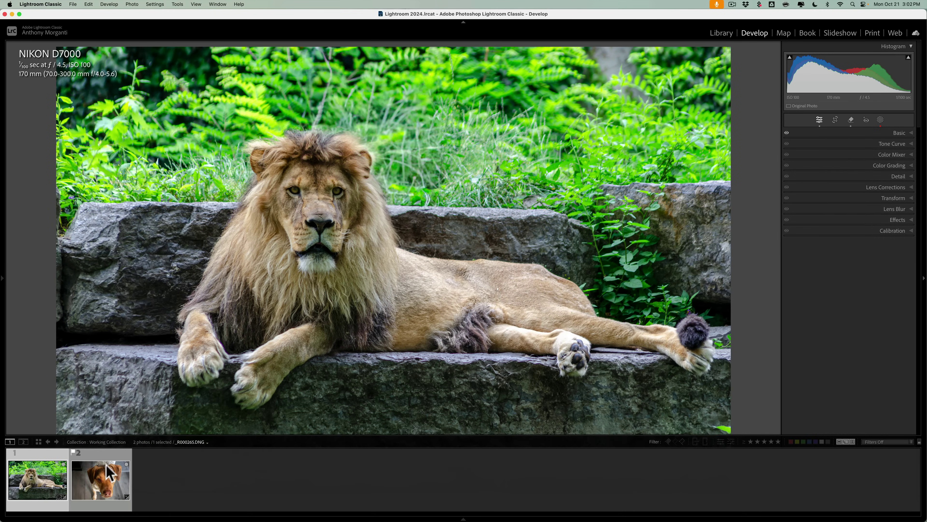
left_click(105, 472)
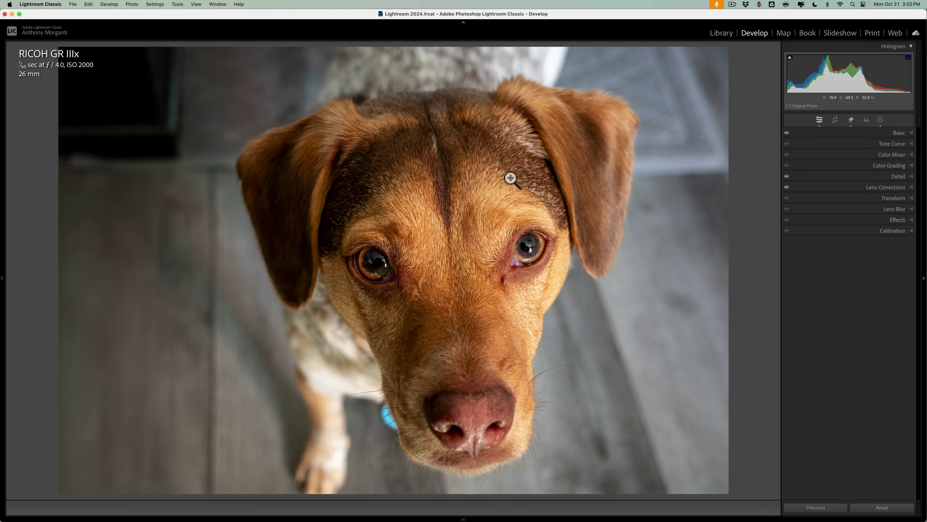
Step: Export the dog photo with custom name Fredo and Content Credentials set to Don't include
key("shift+super+e")
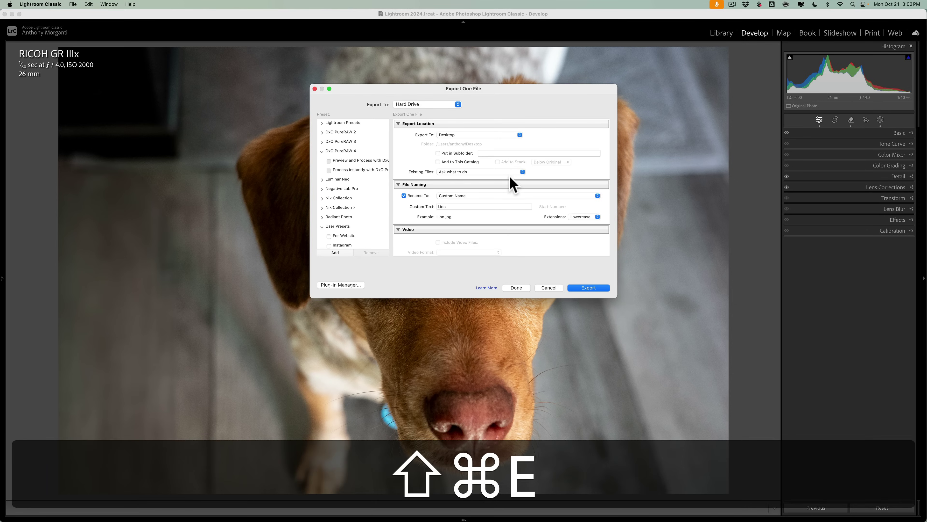
scroll(505, 157, "down", 3)
double_click(465, 145)
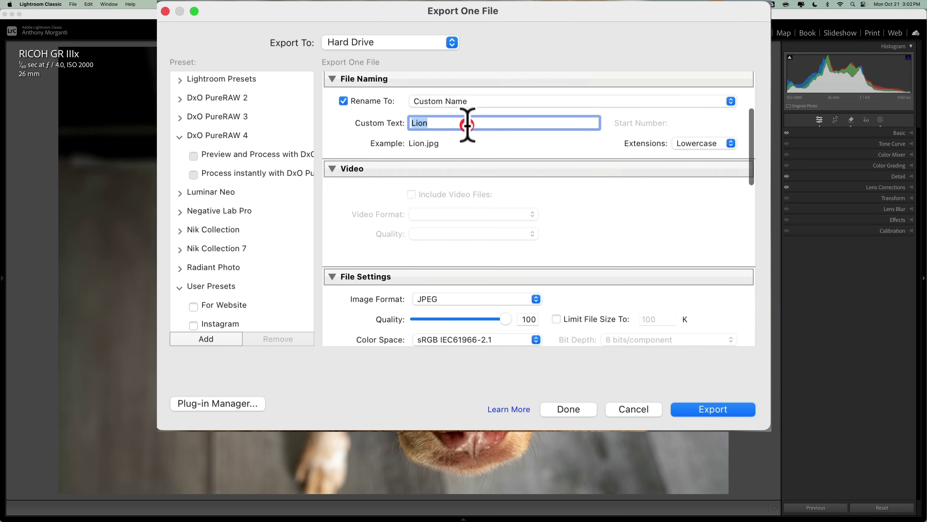
type("Fredo")
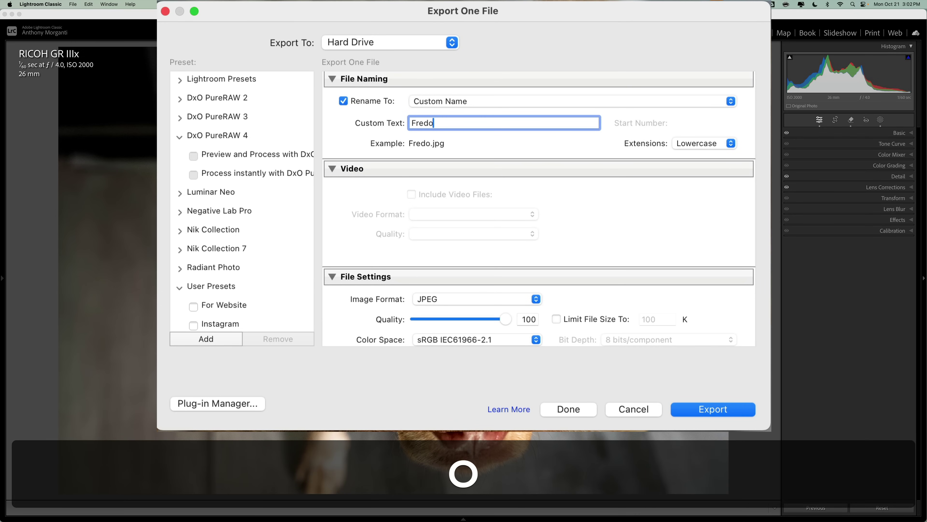
scroll(414, 131, "down", 10)
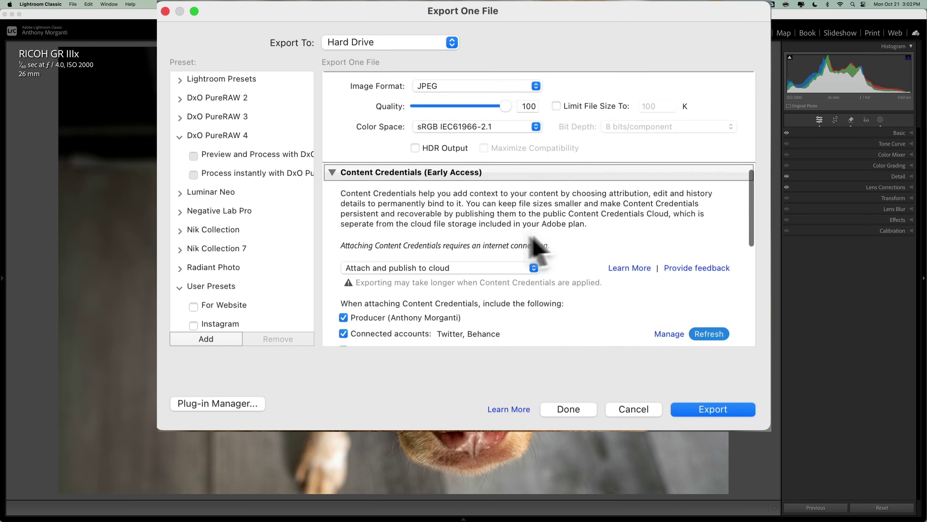
scroll(433, 233, "down", 1)
left_click(432, 234)
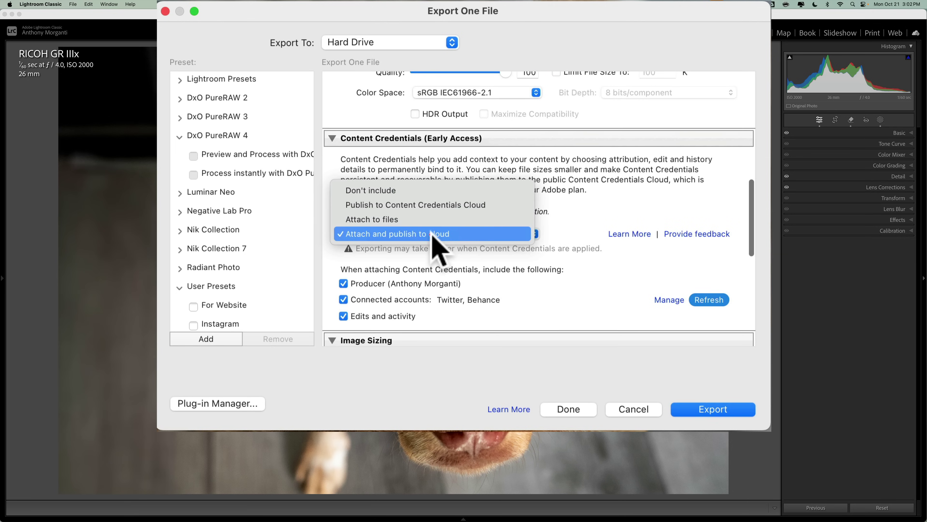
left_click(409, 192)
scroll(472, 217, "down", 5)
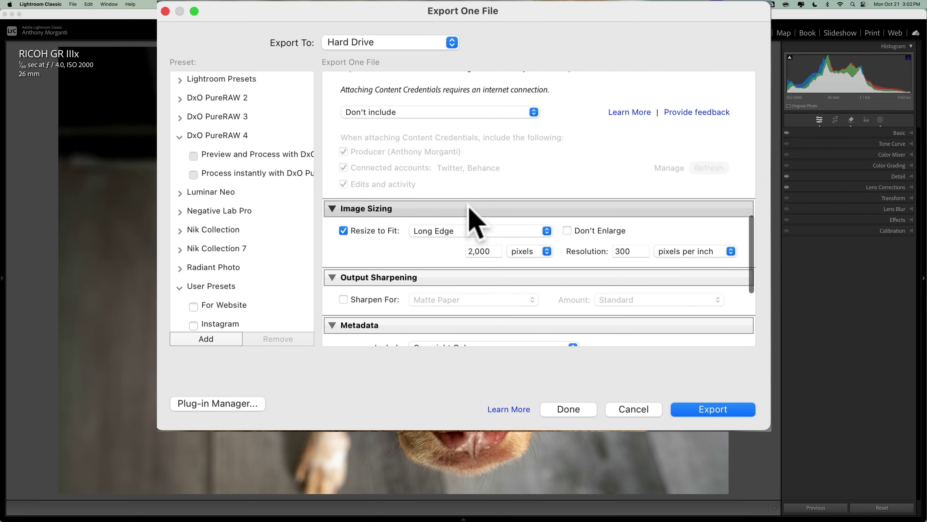
scroll(444, 177, "up", 5)
scroll(442, 177, "down", 7)
left_click(708, 410)
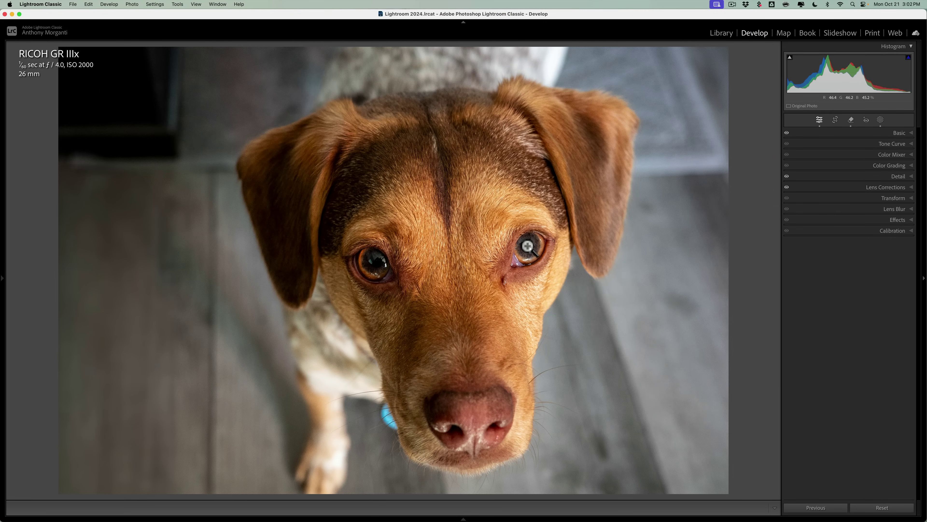
Step: Upload Fredo.jpg from the desktop to the Verify page
key("super+Tab")
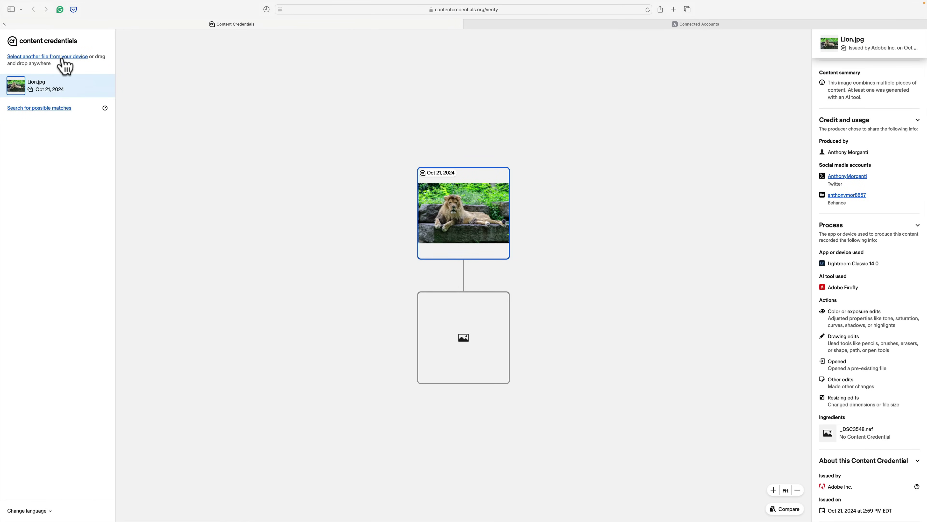
left_click(63, 57)
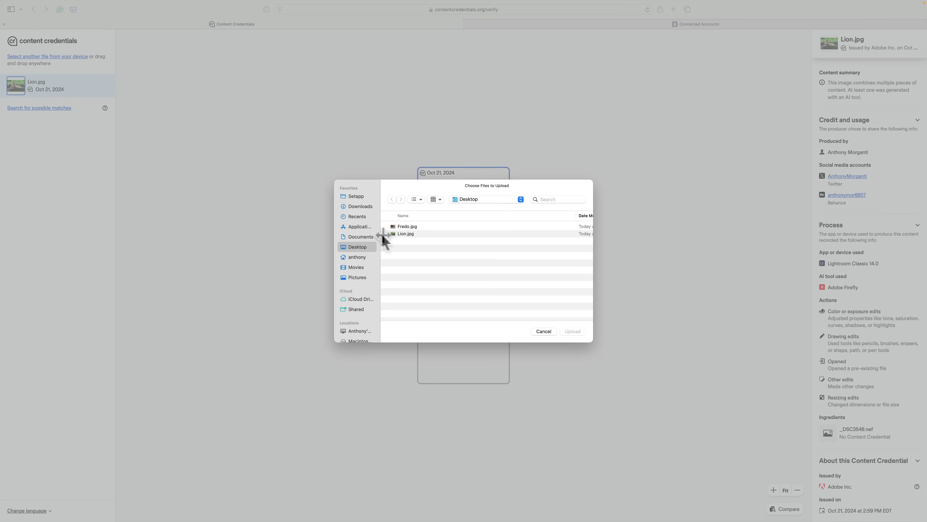
left_click(401, 226)
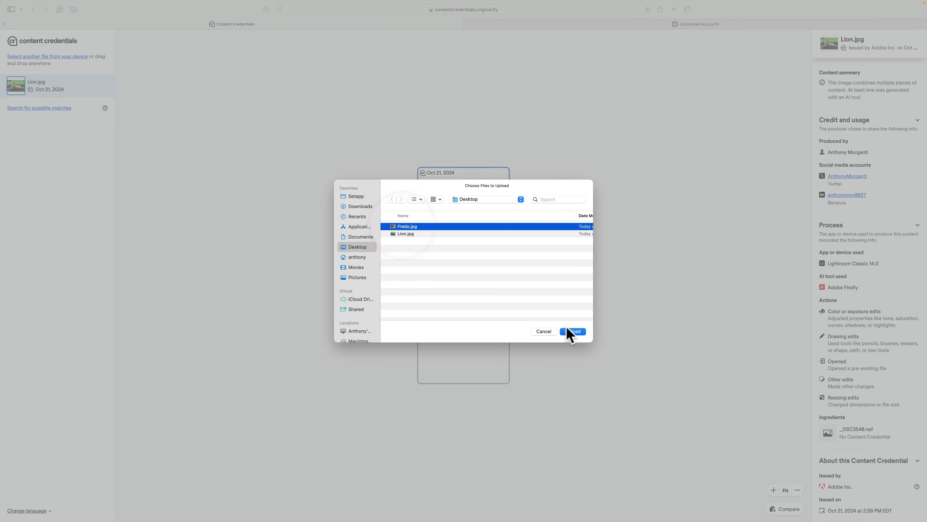
left_click(575, 332)
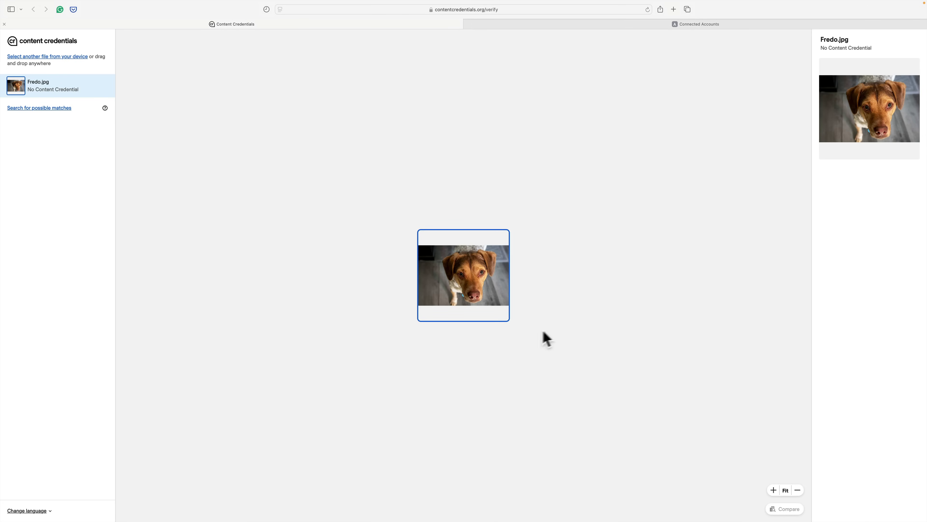
Step: Search for Fredo.jpg's cloud matches and view both matches' Content Credentials
left_click(38, 110)
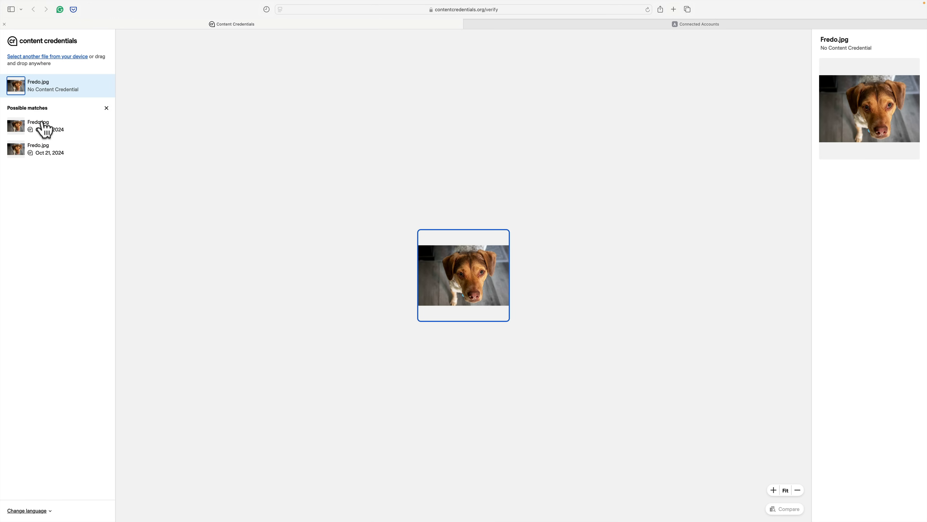
left_click(43, 128)
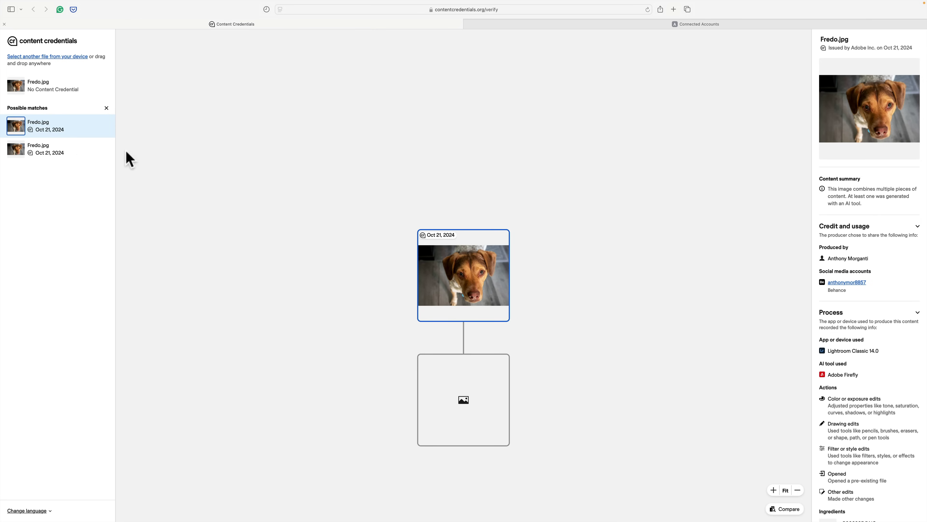
left_click(63, 153)
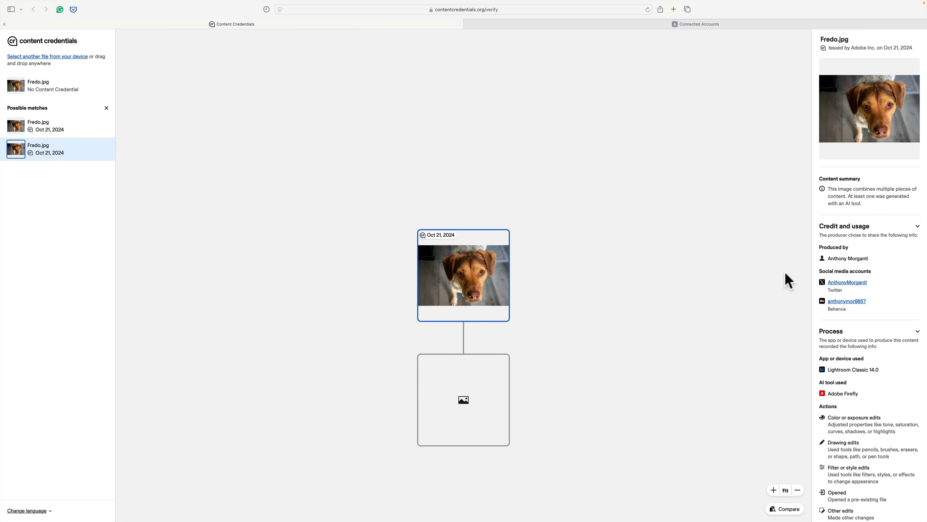
scroll(871, 322, "down", 3)
scroll(871, 328, "up", 3)
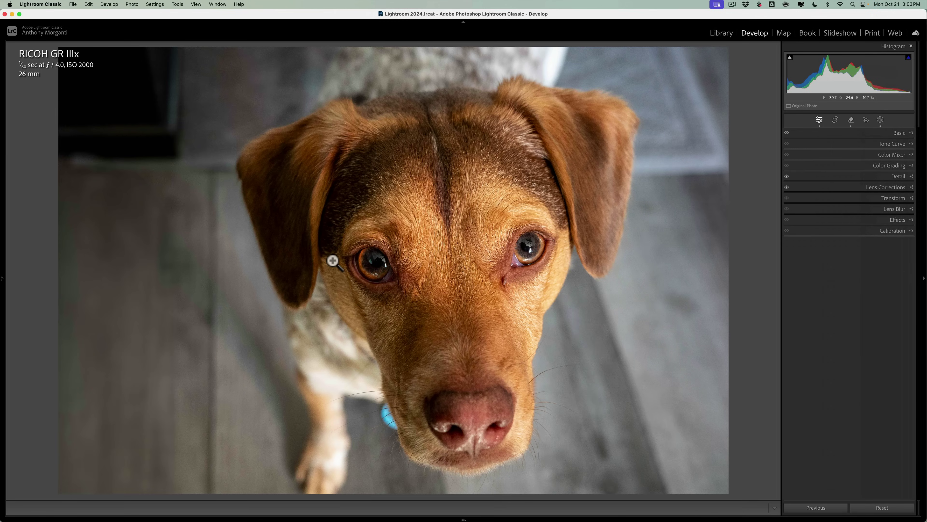
Step: Toggle the dog photo between its Before view and edited version several times
key("backslash")
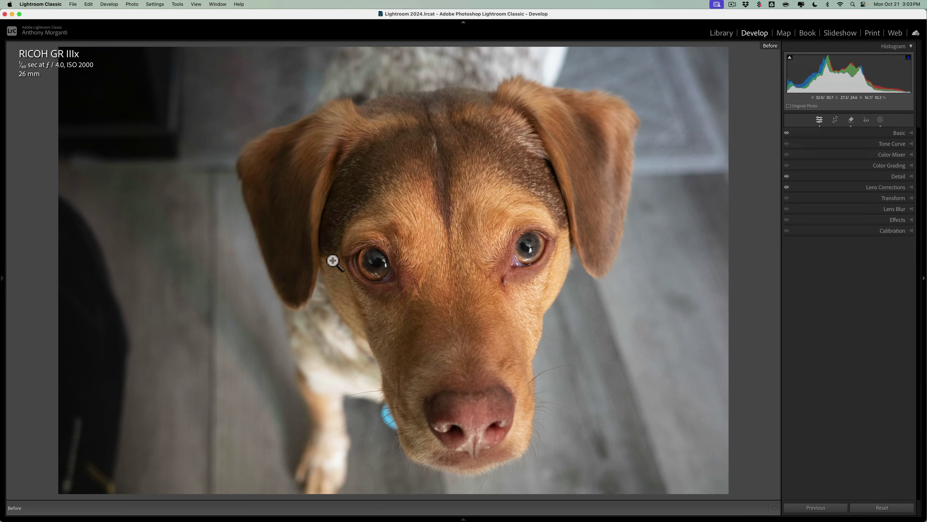
key("backslash")
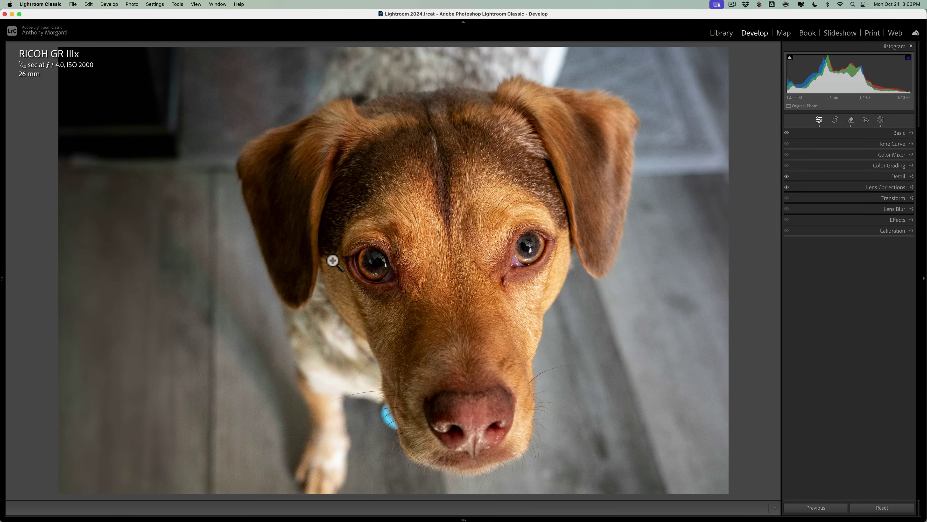
key("backslash")
key("backslash")
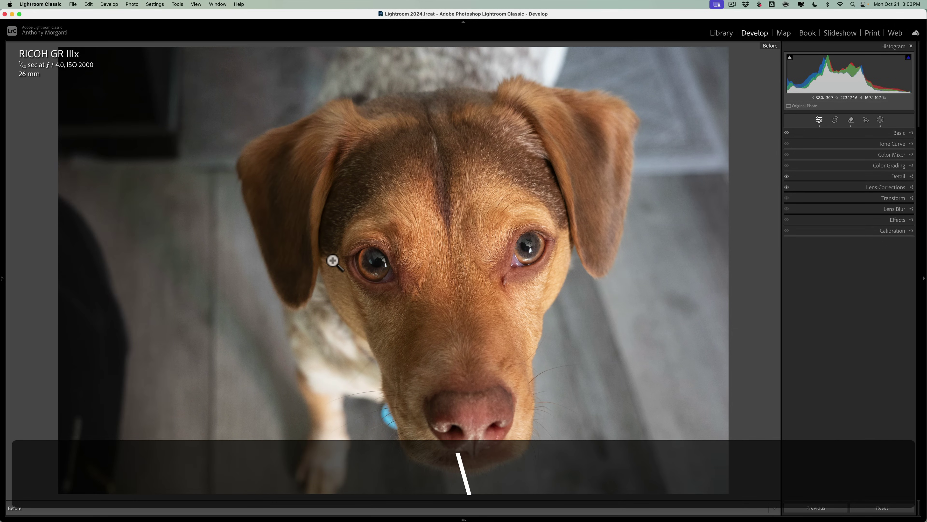
key("backslash")
key("backslash")
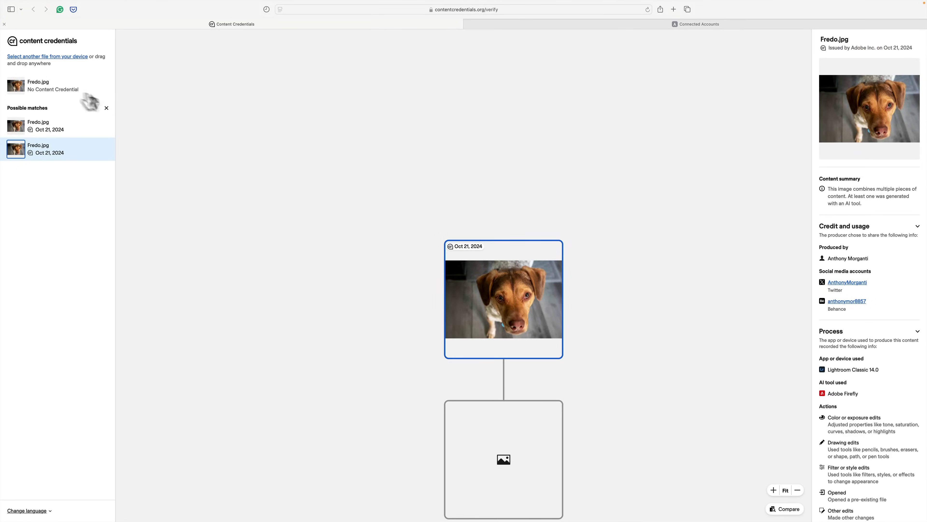
Step: Start choosing another file to verify, then cancel without uploading anything
left_click(45, 57)
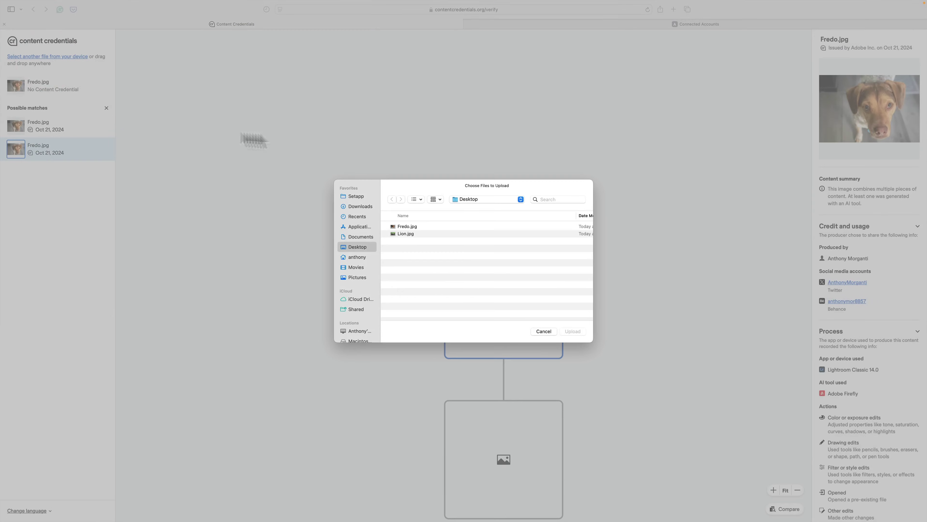
left_click(546, 332)
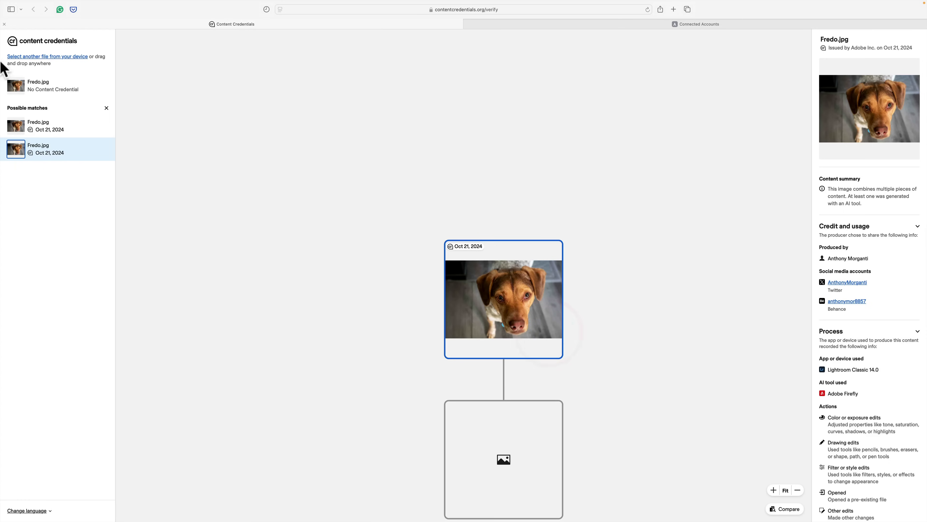